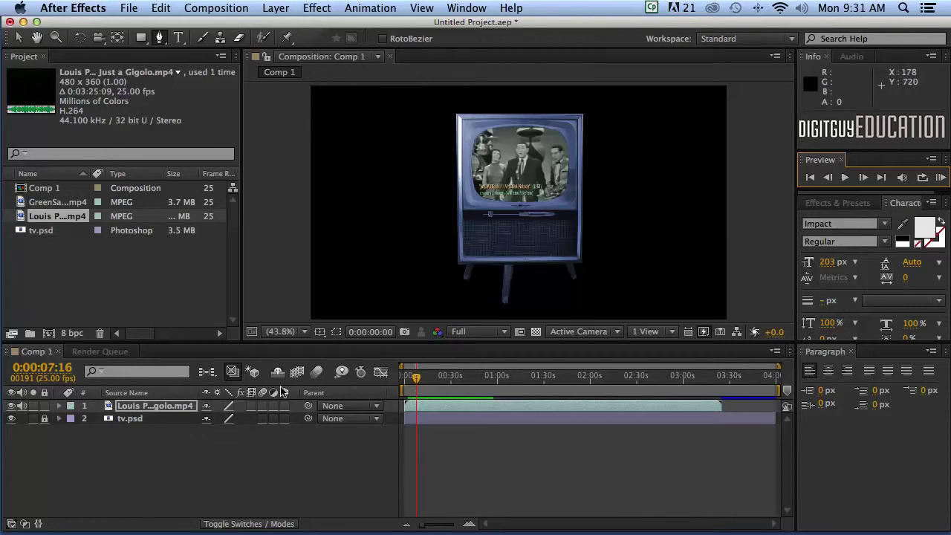
- Lock the Just a Gigolo video layer in the Comp 1 timeline
{"action": "left_click", "coordinate": [43, 406]}
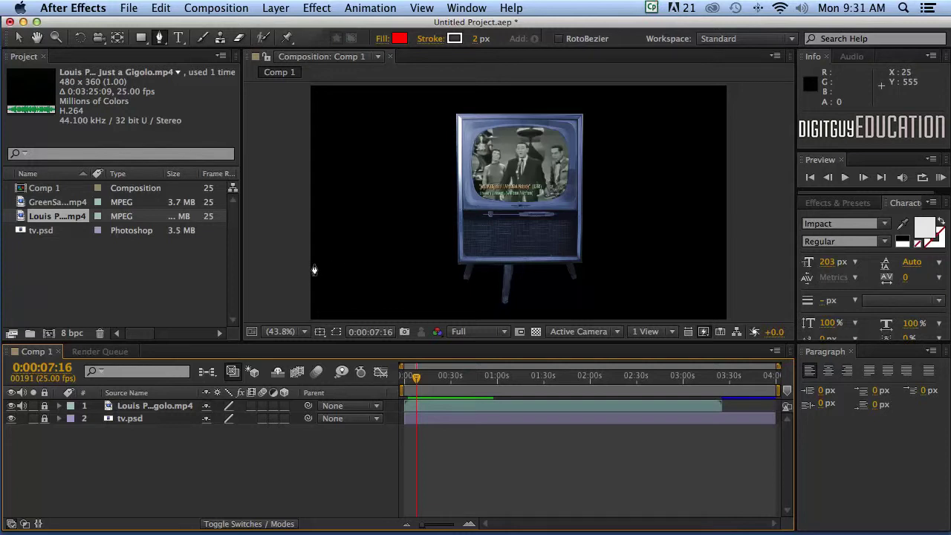
{"action": "left_click", "coordinate": [128, 8]}
{"action": "mouse_move", "coordinate": [134, 26]}
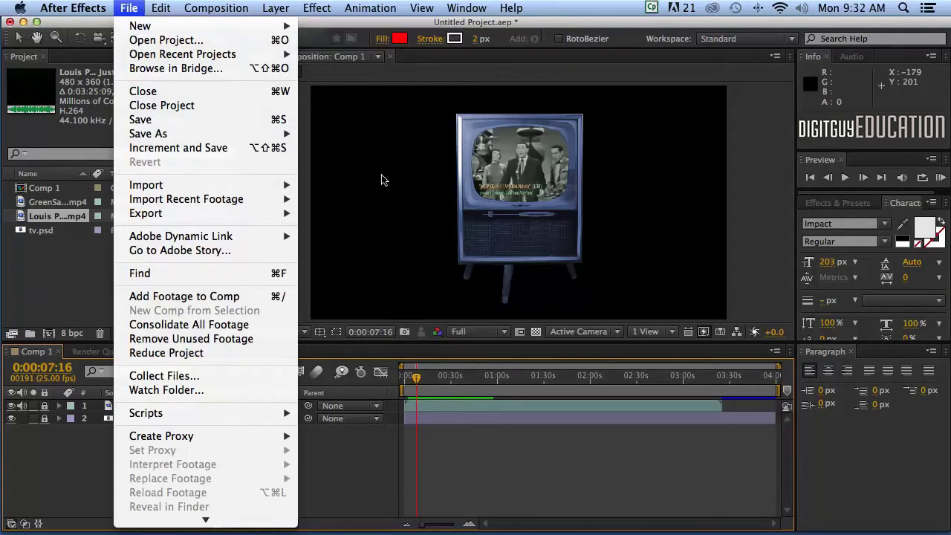
- Create a new solid layer at comp size, 1280 x 720 px, with a saturated blue colour
{"action": "left_click", "coordinate": [276, 8]}
{"action": "left_click", "coordinate": [277, 8]}
{"action": "mouse_move", "coordinate": [275, 28]}
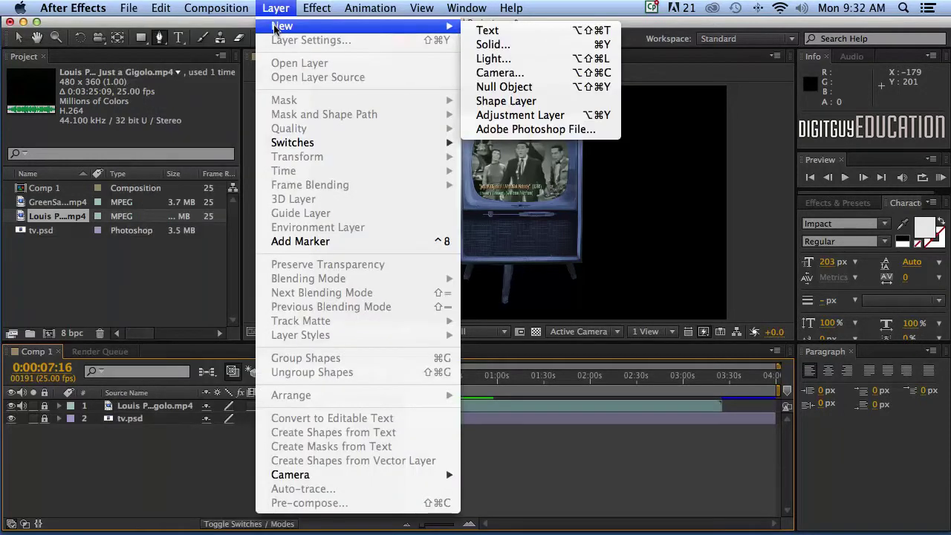
{"action": "left_click", "coordinate": [514, 44]}
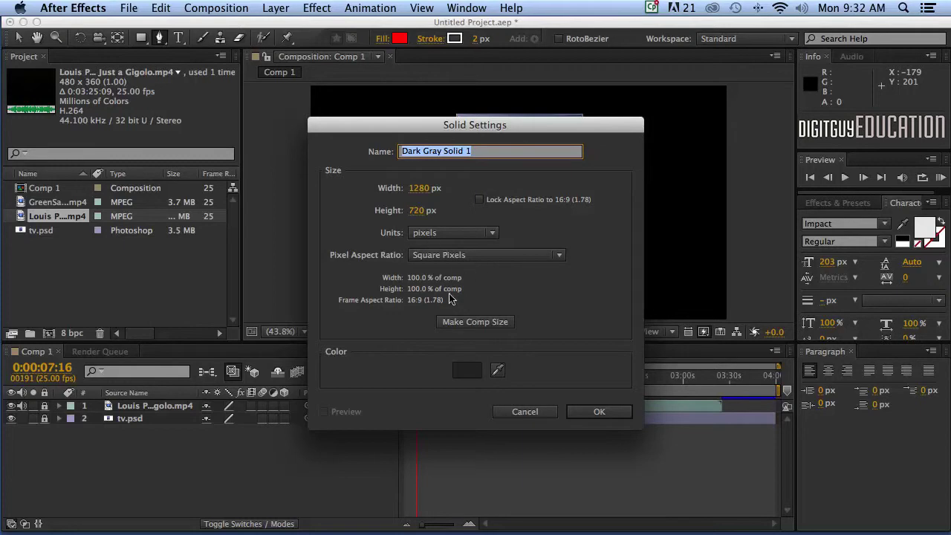
{"action": "left_click", "coordinate": [468, 321]}
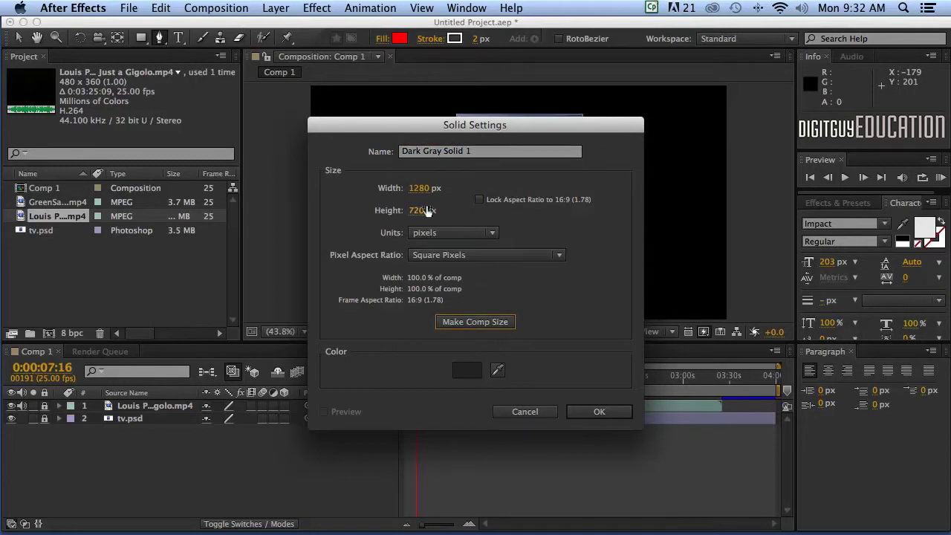
{"action": "left_click", "coordinate": [460, 367]}
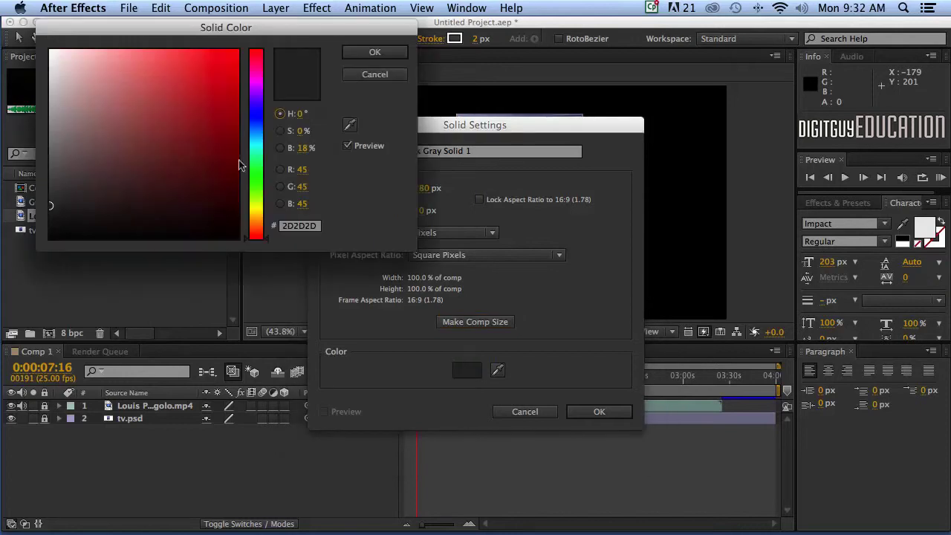
{"action": "left_click", "coordinate": [253, 112]}
{"action": "left_click", "coordinate": [227, 80]}
{"action": "left_click", "coordinate": [375, 52]}
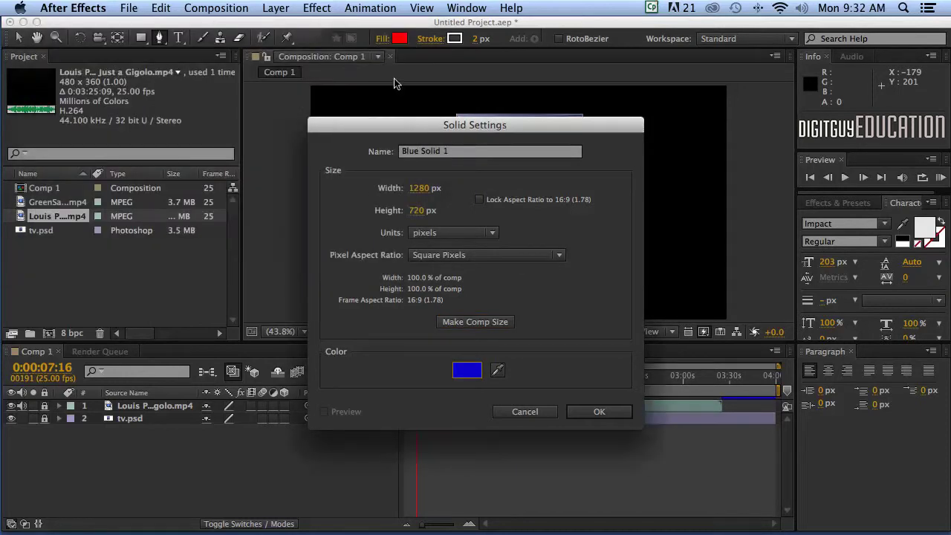
{"action": "left_click", "coordinate": [599, 411]}
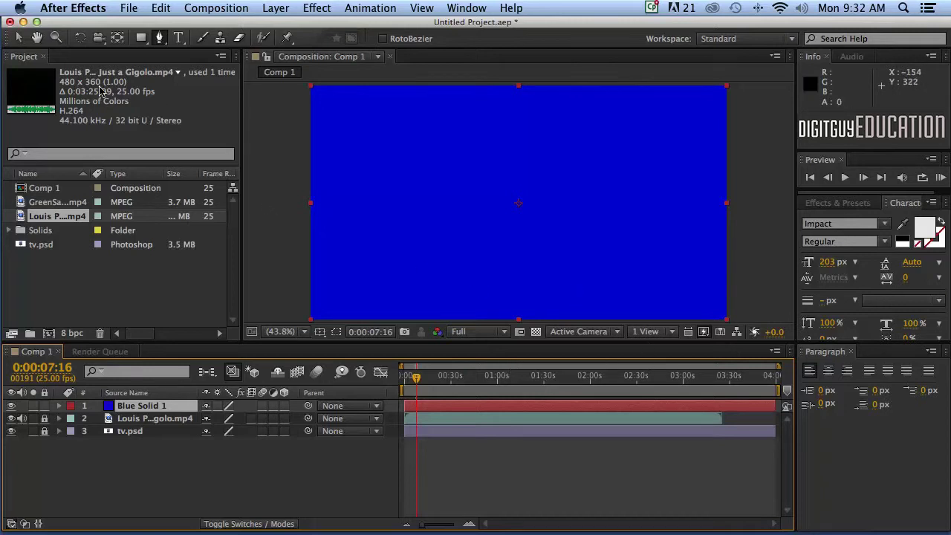
- Search the effects for "cc star" and apply CC Star Burst to the blue solid in the composition view
{"action": "left_click", "coordinate": [18, 39]}
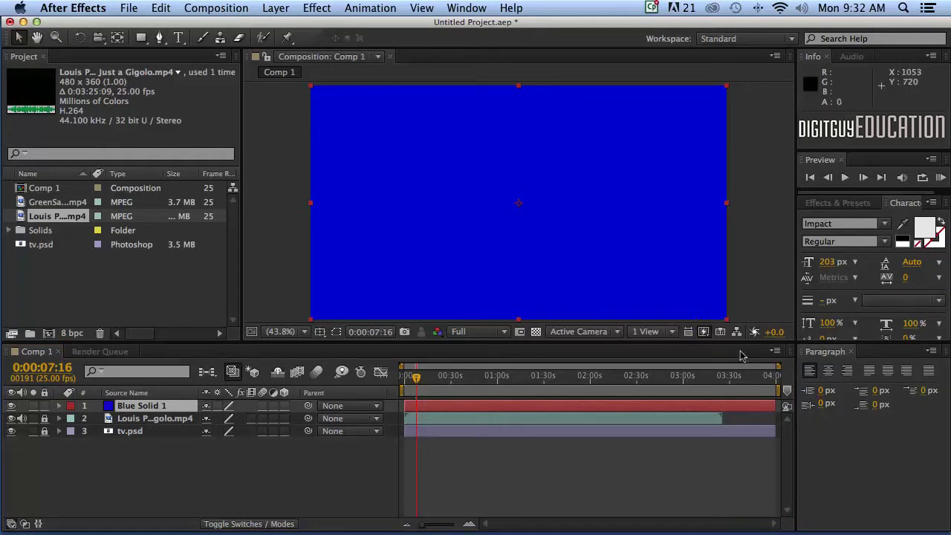
{"action": "left_click", "coordinate": [826, 203]}
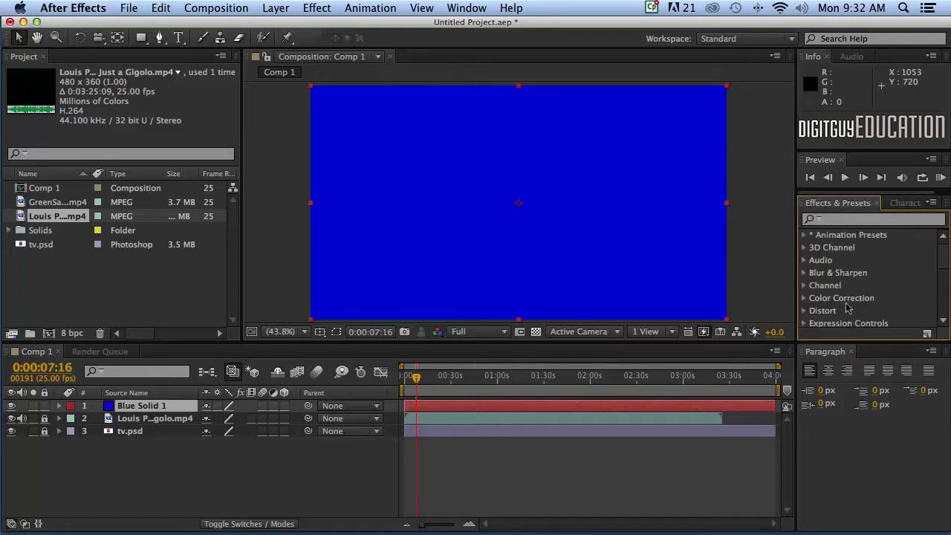
{"action": "left_click", "coordinate": [830, 218]}
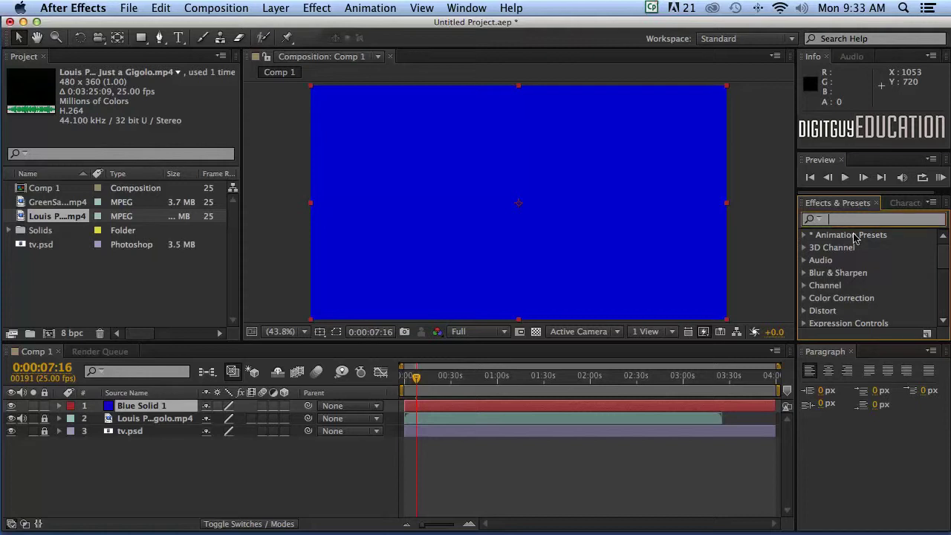
{"action": "type", "text": "cc star"}
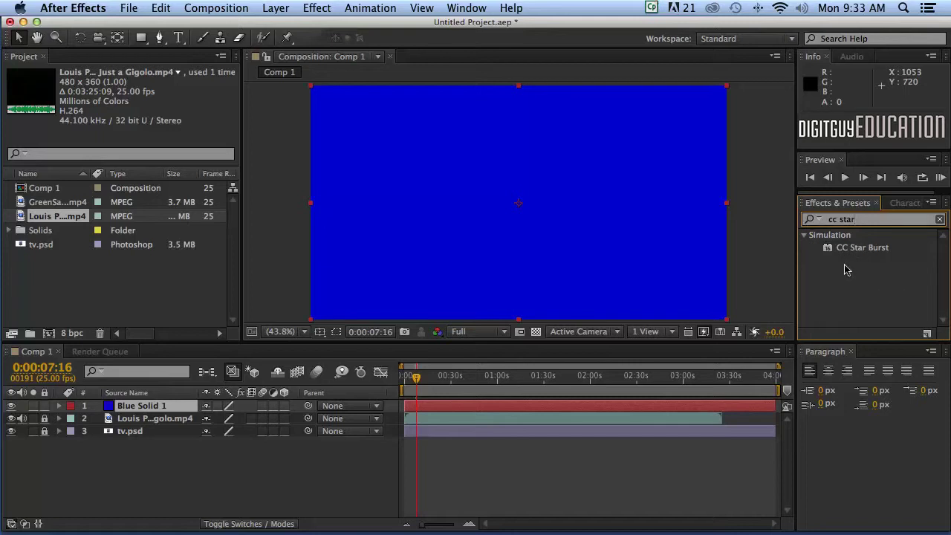
{"action": "left_click_drag", "start_coordinate": [834, 247], "coordinate": [614, 223]}
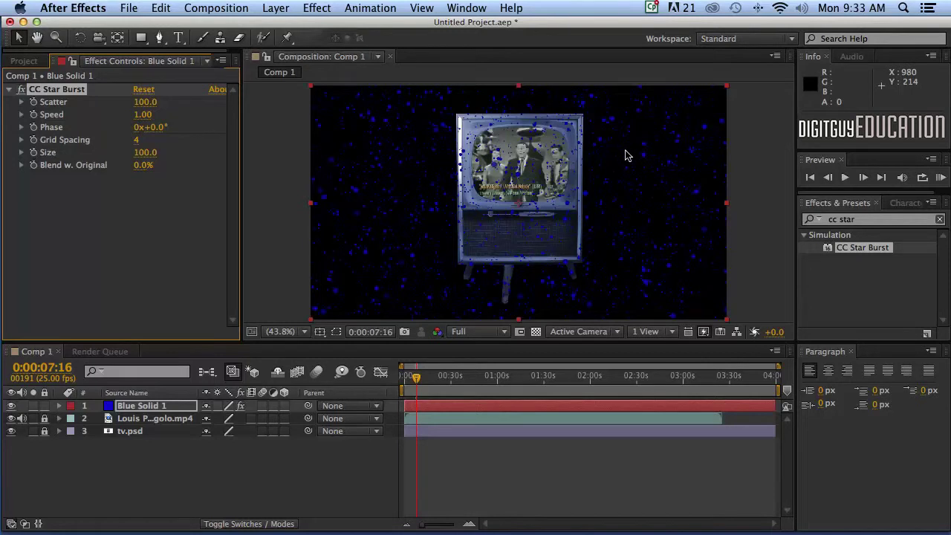
- Undo the CC Star Burst effect and apply it again directly to the blue solid's layer in the timeline
{"action": "key", "text": "super+z"}
{"action": "left_click", "coordinate": [824, 248]}
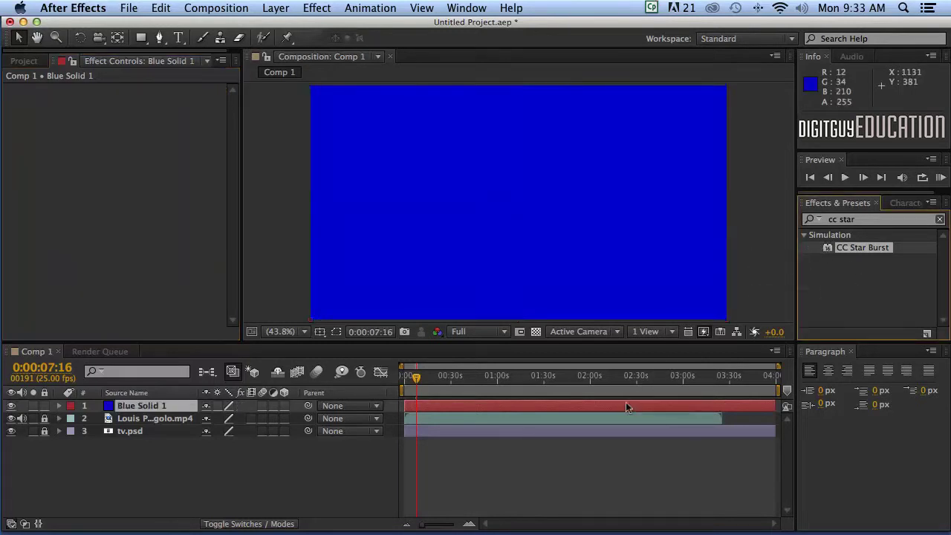
{"action": "left_click_drag", "start_coordinate": [626, 401], "coordinate": [626, 401]}
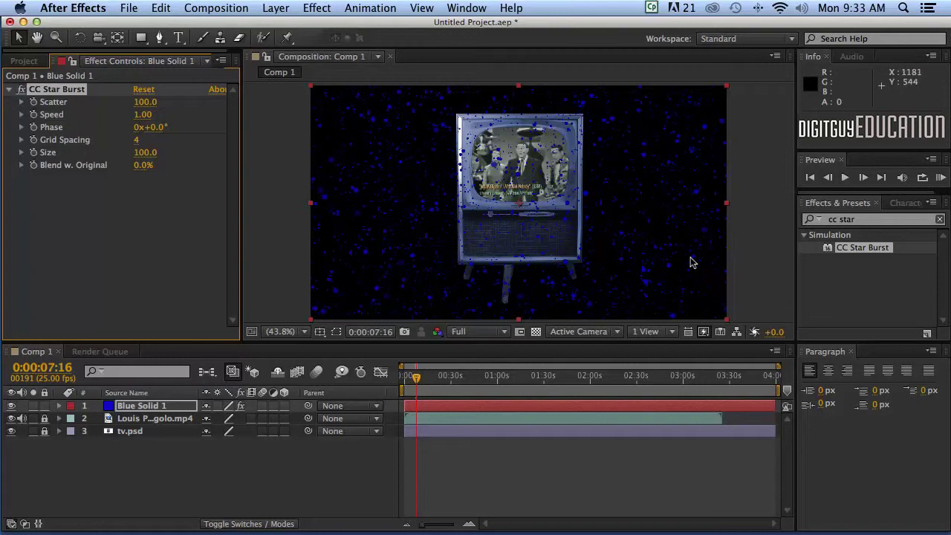
- Preview the star burst animation and move the blue solid layer beneath tv.psd in the layer stack
{"action": "key", "text": "space"}
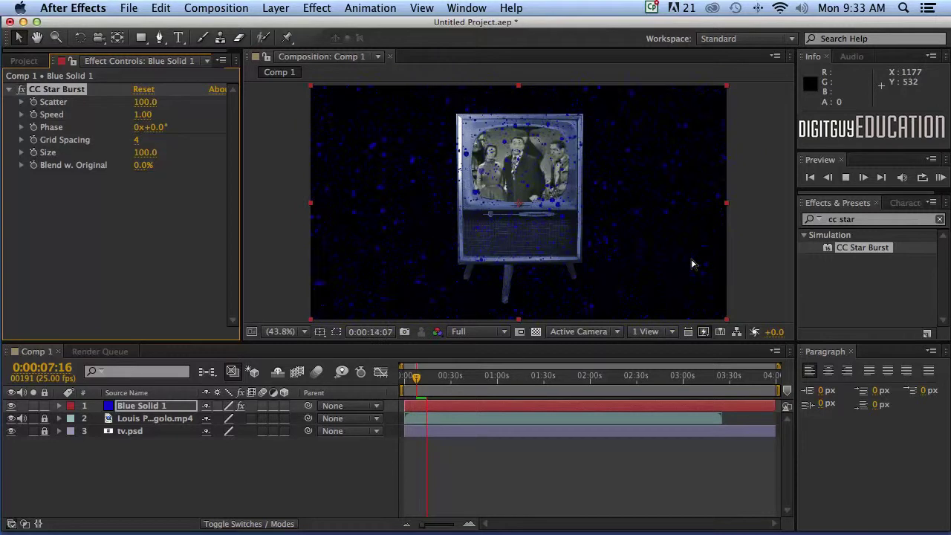
{"action": "key", "text": "space"}
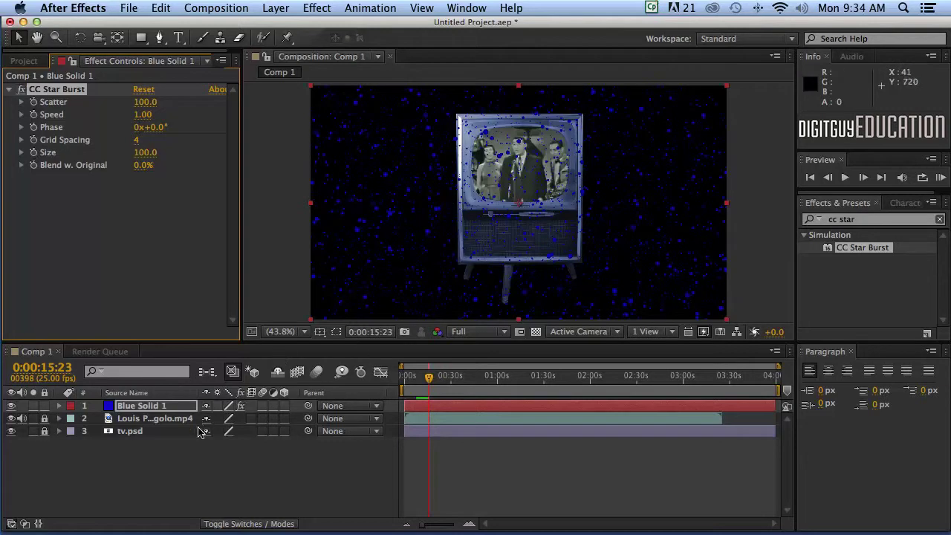
{"action": "left_click", "coordinate": [141, 409]}
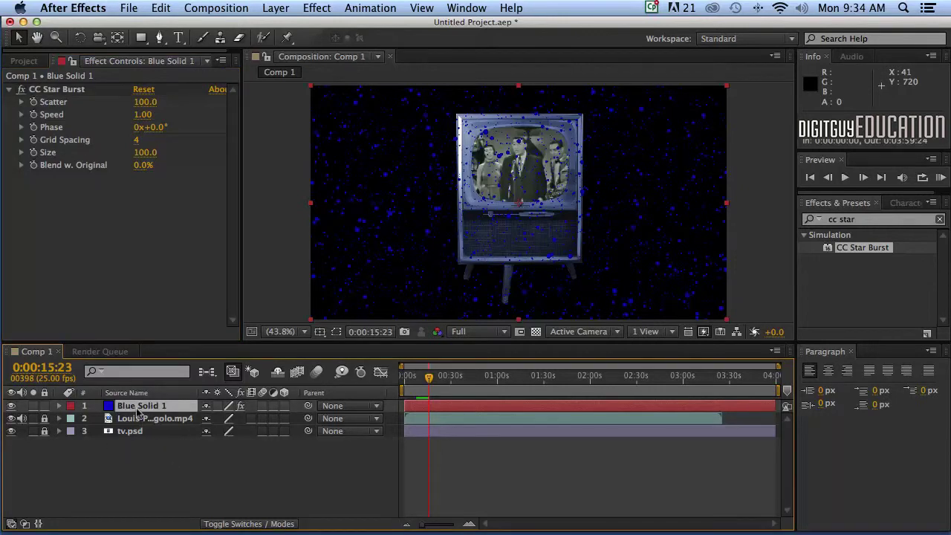
{"action": "left_click_drag", "start_coordinate": [137, 424], "coordinate": [135, 435]}
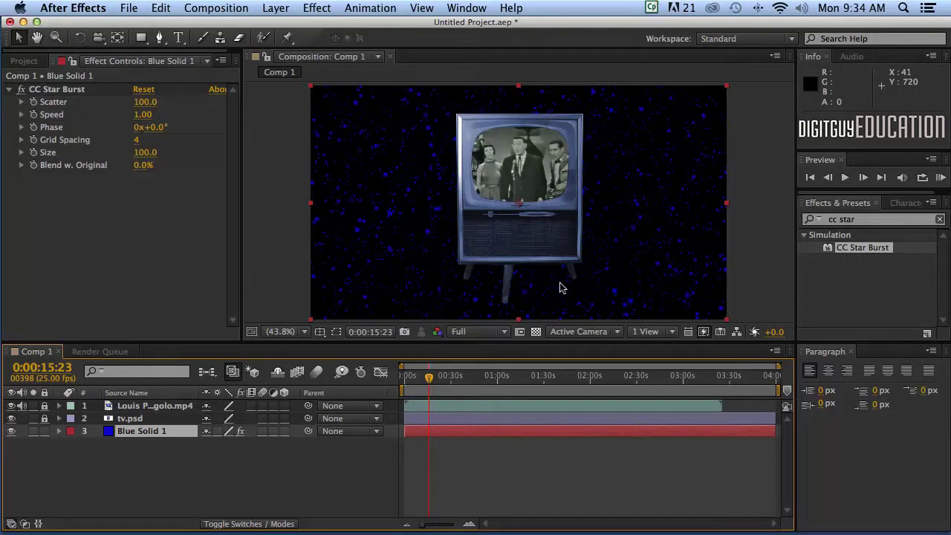
- Play the composition to check the star burst behind the television, and return the playhead to 0:00:00:00
{"action": "key", "text": "space"}
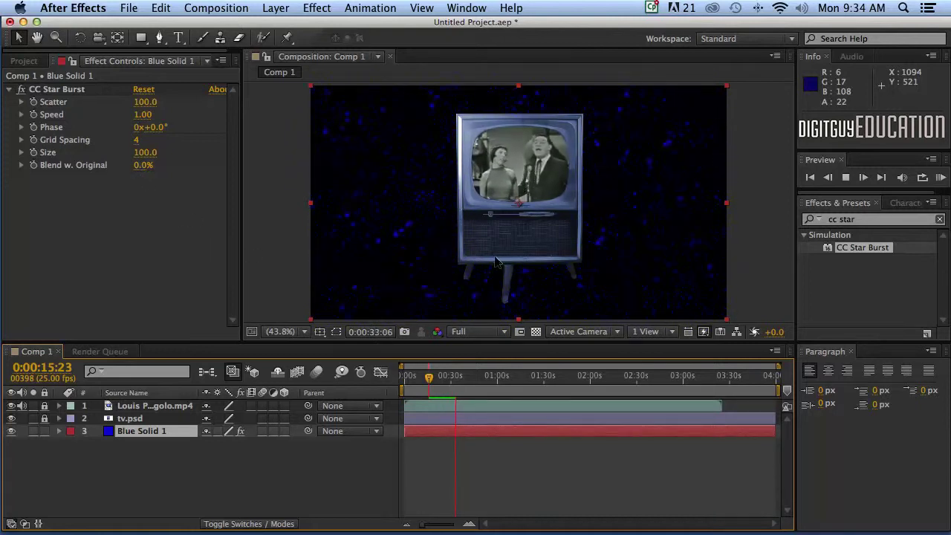
{"action": "key", "text": "space"}
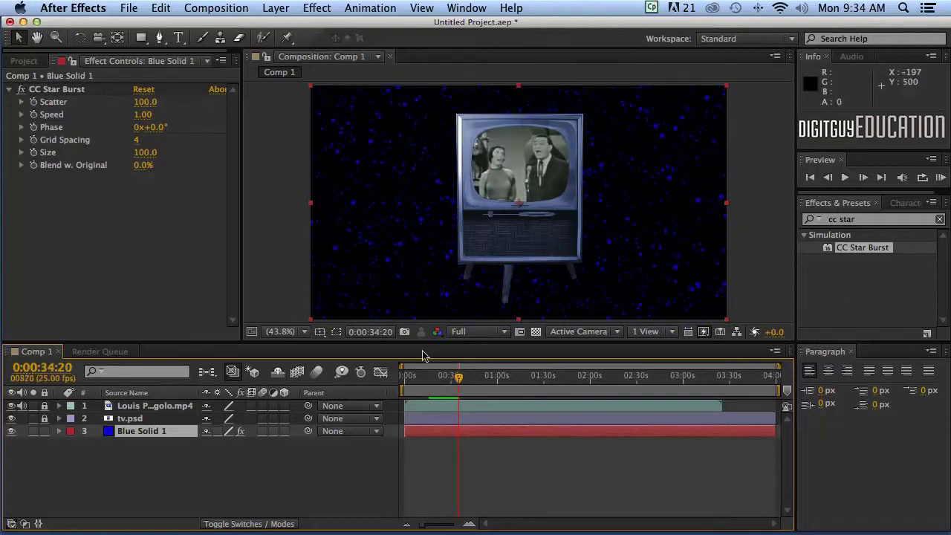
{"action": "left_click_drag", "start_coordinate": [453, 381], "coordinate": [404, 377]}
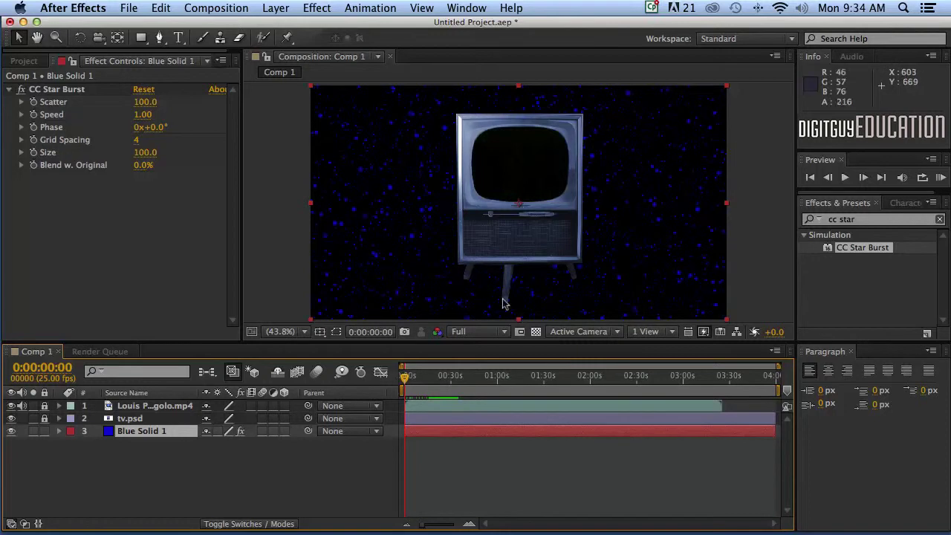
{"action": "mouse_move", "coordinate": [403, 377]}
{"action": "left_mouse_down"}
{"action": "mouse_move", "coordinate": [447, 379]}
{"action": "mouse_move", "coordinate": [404, 379]}
{"action": "left_mouse_up"}
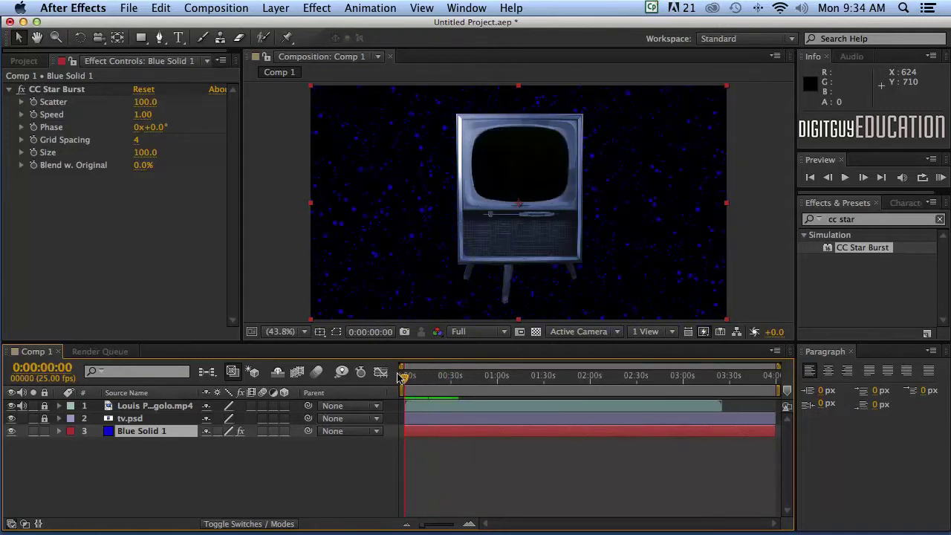
- Add the GreenSample_trimmed.mp4 footage from the project to Comp 1 as the topmost layer
{"action": "left_click", "coordinate": [151, 237]}
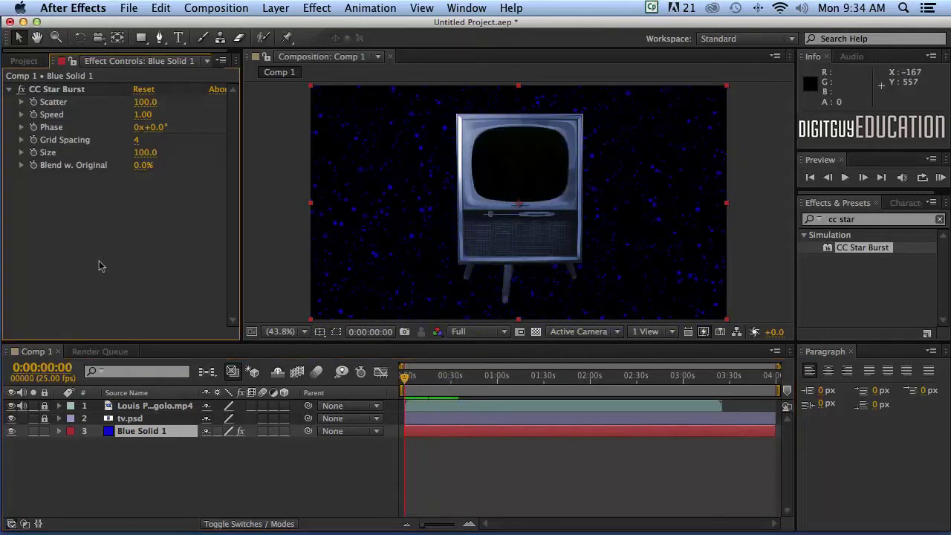
{"action": "left_click", "coordinate": [34, 62]}
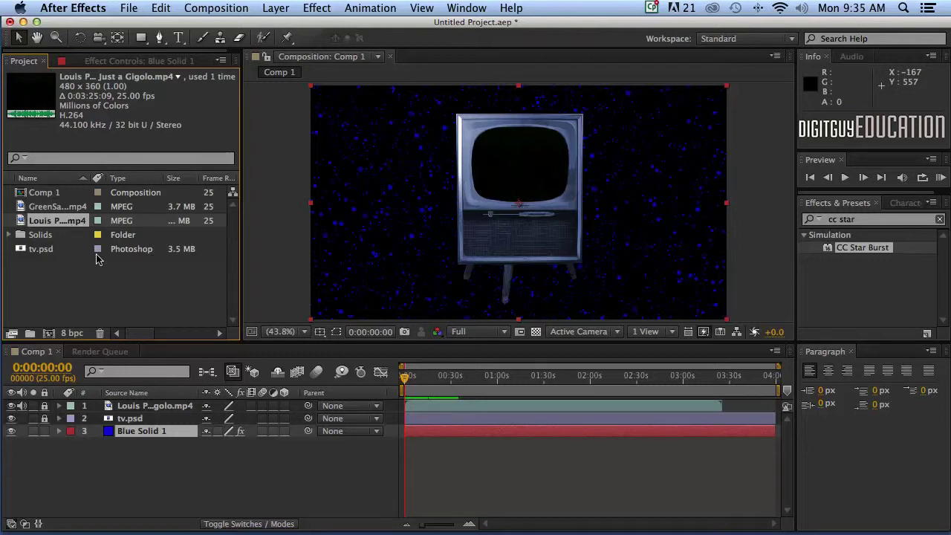
{"action": "key", "text": "F3"}
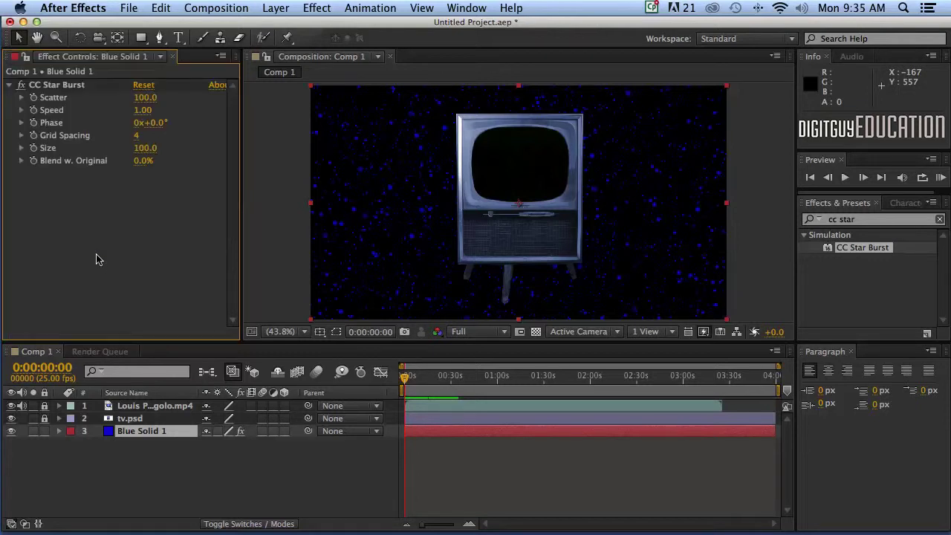
{"action": "key", "text": "F3"}
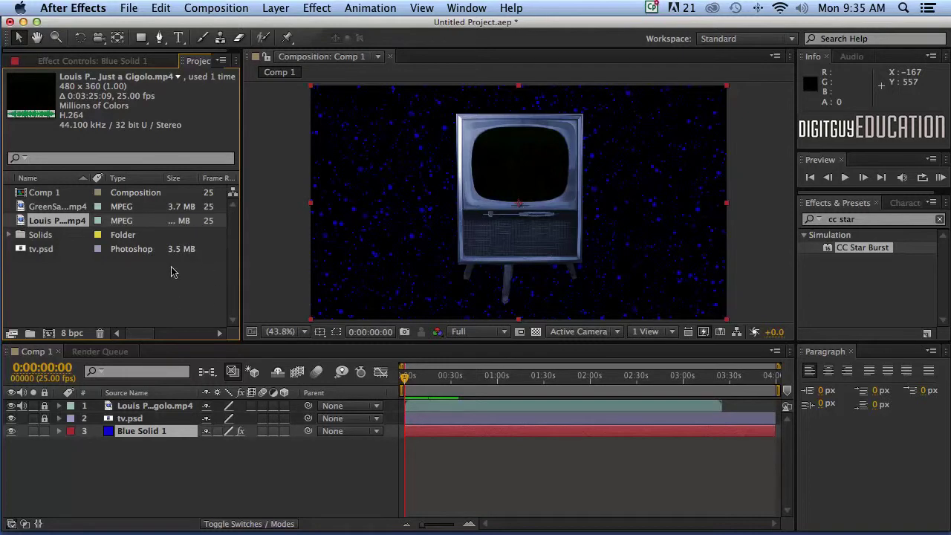
{"action": "left_click", "coordinate": [106, 268]}
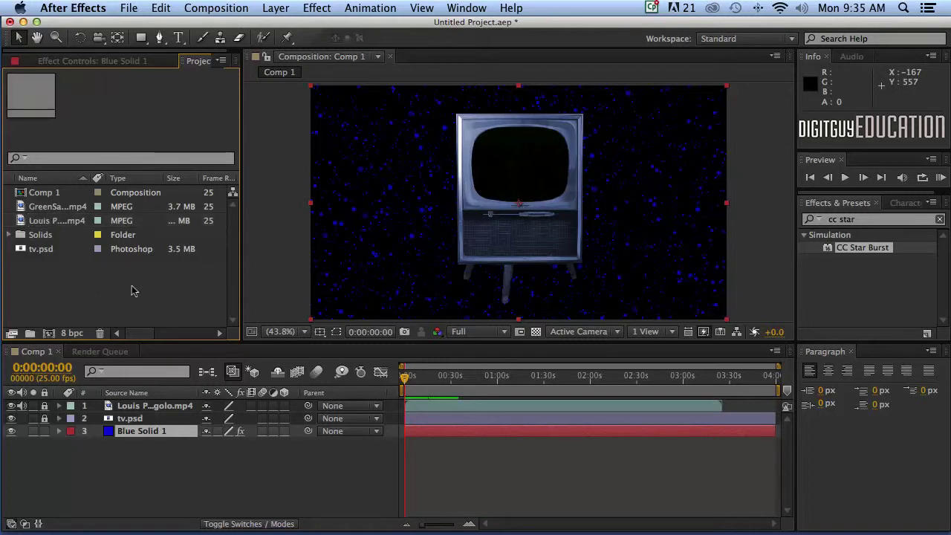
{"action": "left_click", "coordinate": [21, 206]}
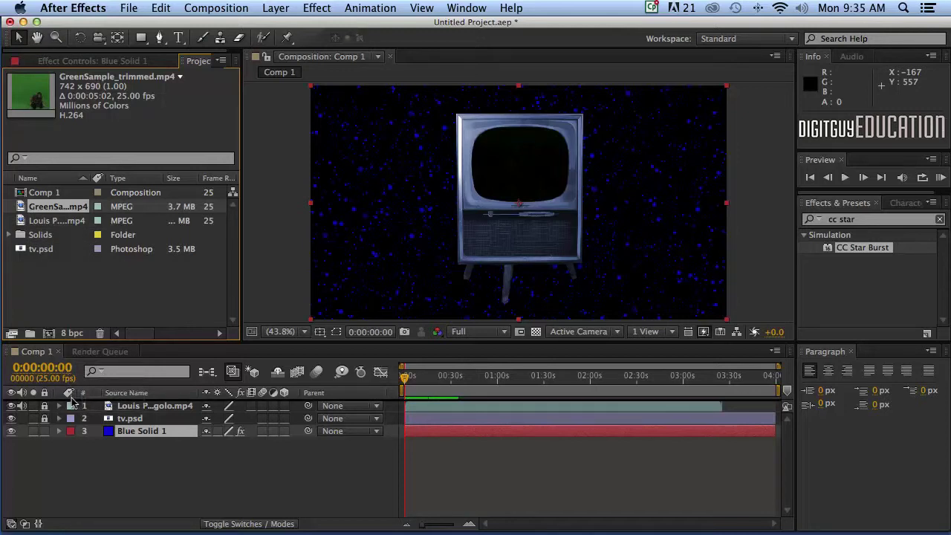
{"action": "left_click_drag", "start_coordinate": [73, 387], "coordinate": [95, 403]}
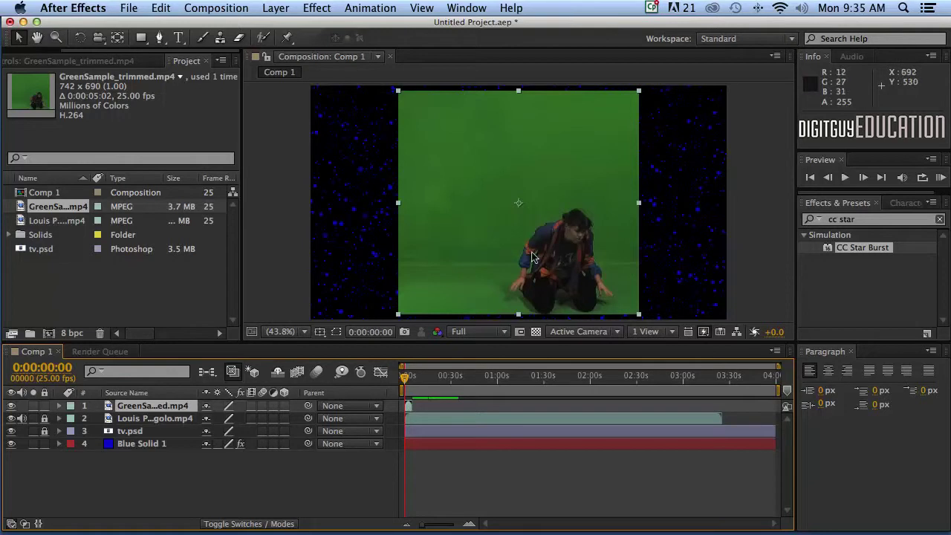
- Search the effects for "keylight" and apply Keylight (1.2) to the GreenSample_trimmed.mp4 layer
{"action": "left_click", "coordinate": [854, 220]}
{"action": "key", "text": "super+a"}
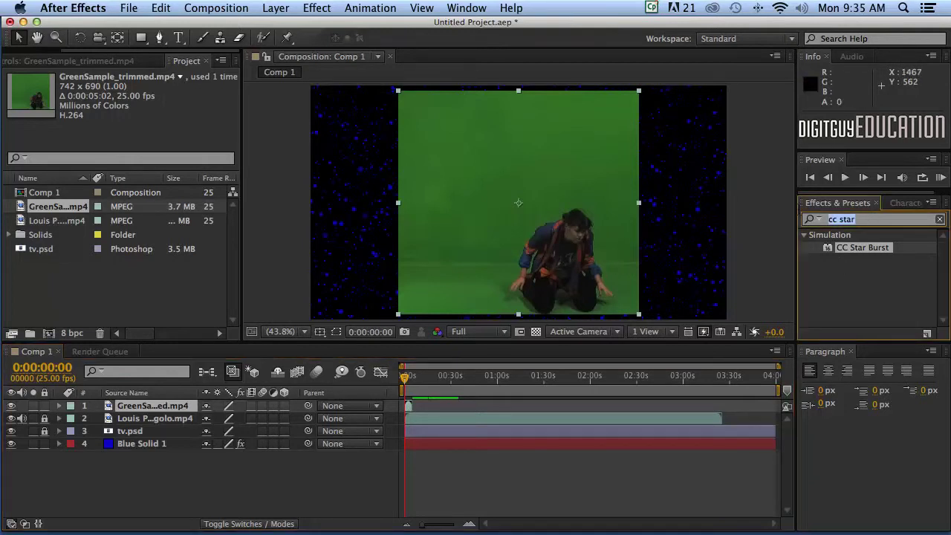
{"action": "type", "text": "ke"}
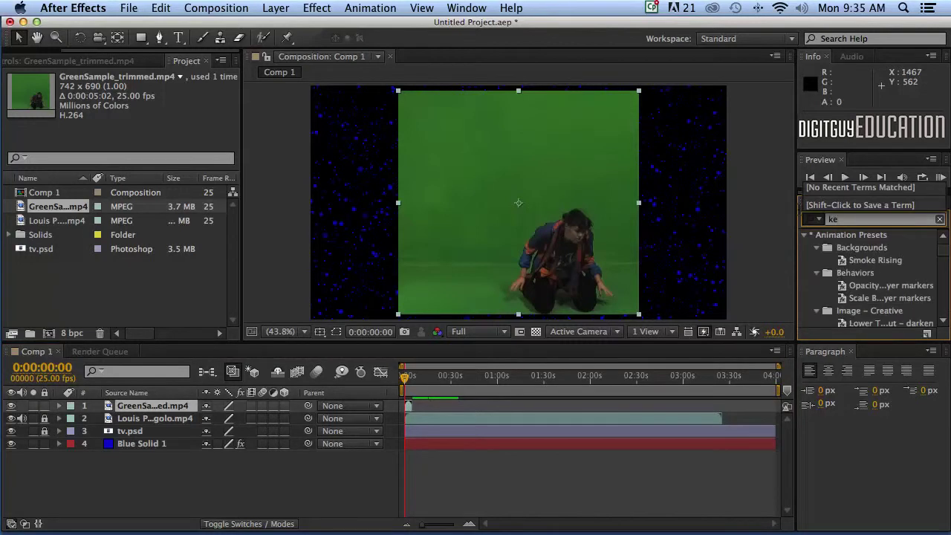
{"action": "type", "text": "ylight"}
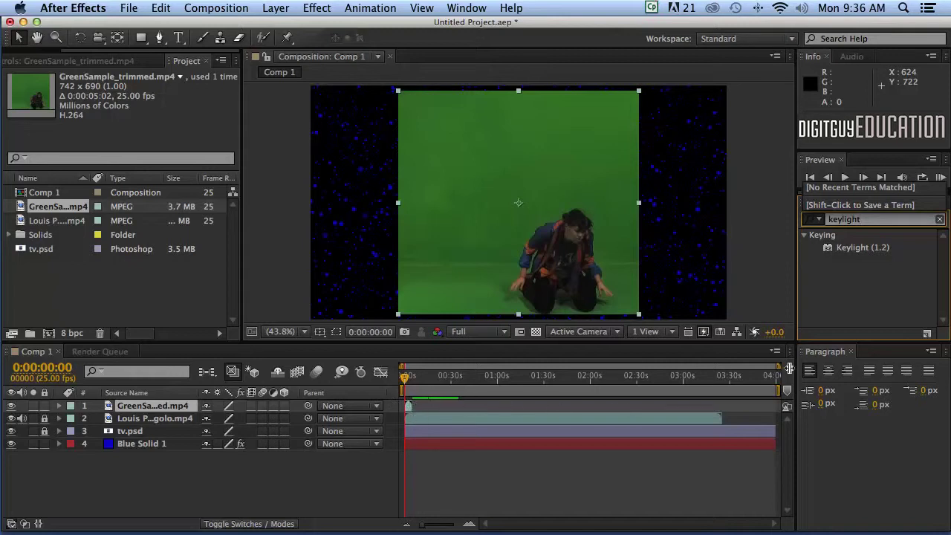
{"action": "left_click_drag", "start_coordinate": [775, 367], "coordinate": [555, 367]}
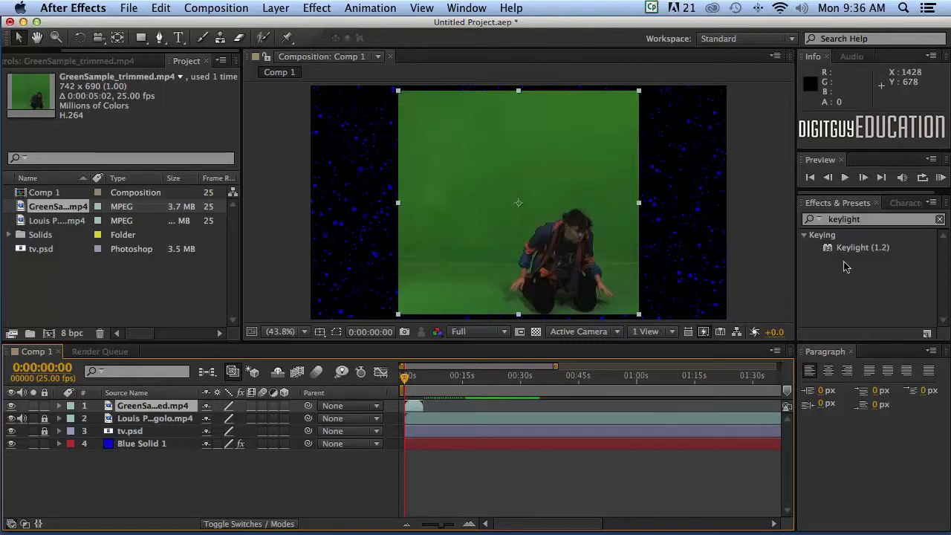
{"action": "left_click_drag", "start_coordinate": [826, 247], "coordinate": [565, 182]}
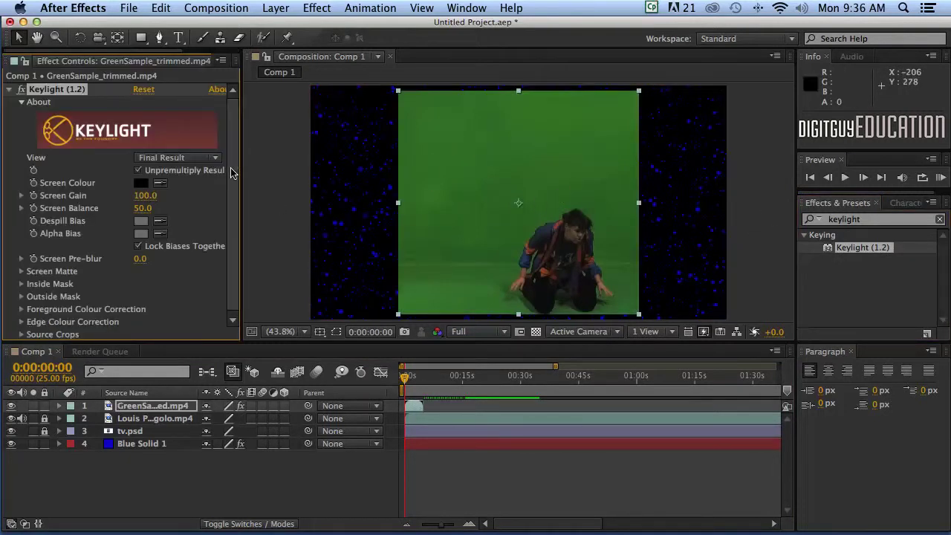
- Sample the green backdrop in the footage as Keylight's Screen Colour and preview the keyed composite
{"action": "scroll", "coordinate": [229, 217], "scroll_direction": "down", "scroll_amount": 1}
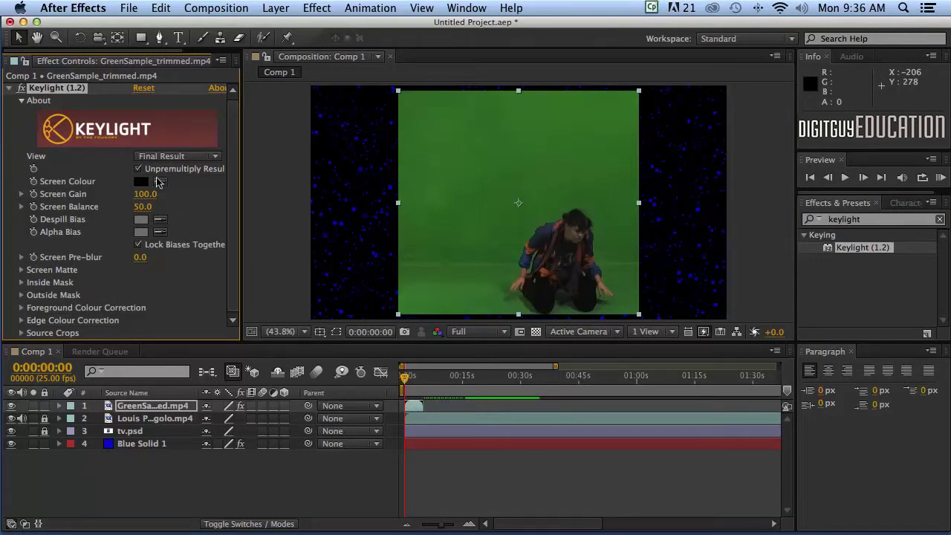
{"action": "left_click", "coordinate": [160, 182]}
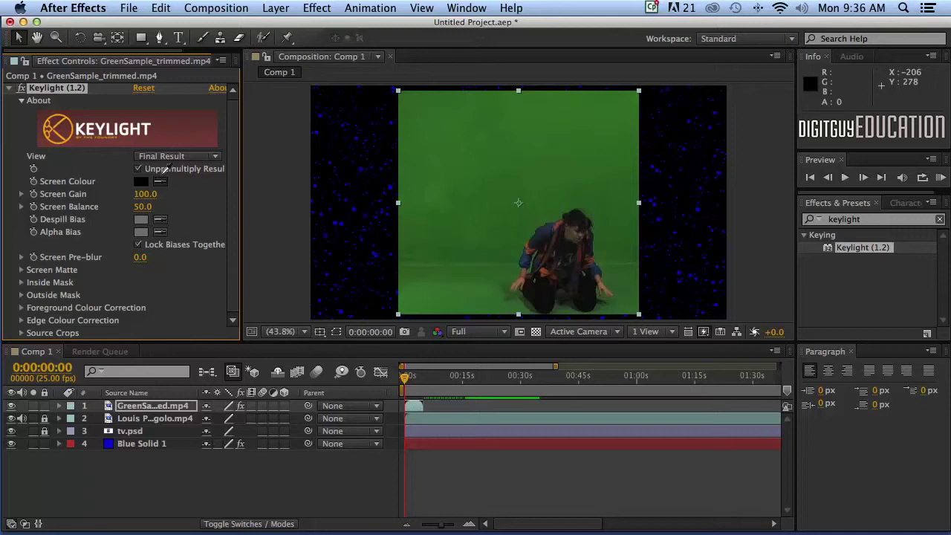
{"action": "left_click", "coordinate": [508, 271]}
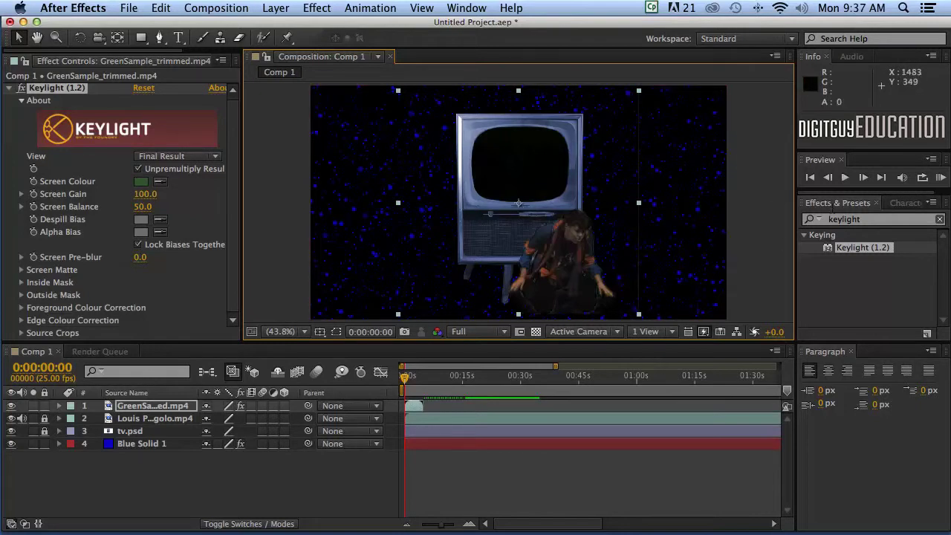
{"action": "left_click", "coordinate": [941, 177]}
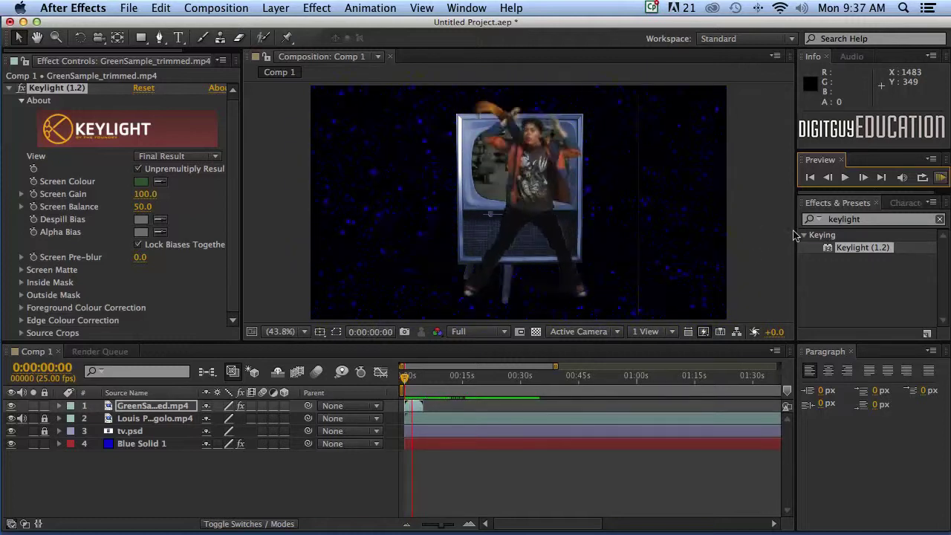
{"action": "key", "text": "space"}
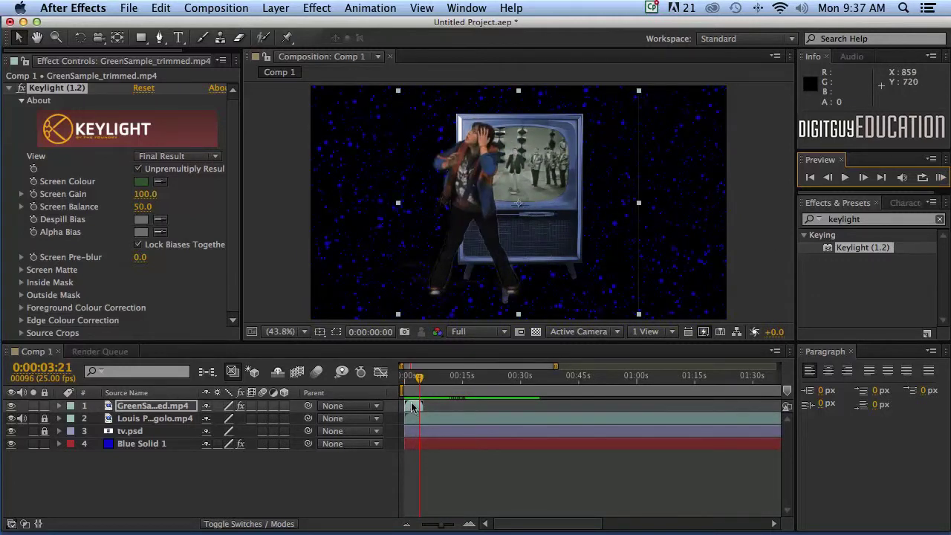
- Shift the GreenSample_trimmed.mp4 layer to start at 0:00:07:17 and keyframe its opacity at 0% on that first frame
{"action": "left_click_drag", "start_coordinate": [411, 406], "coordinate": [441, 377]}
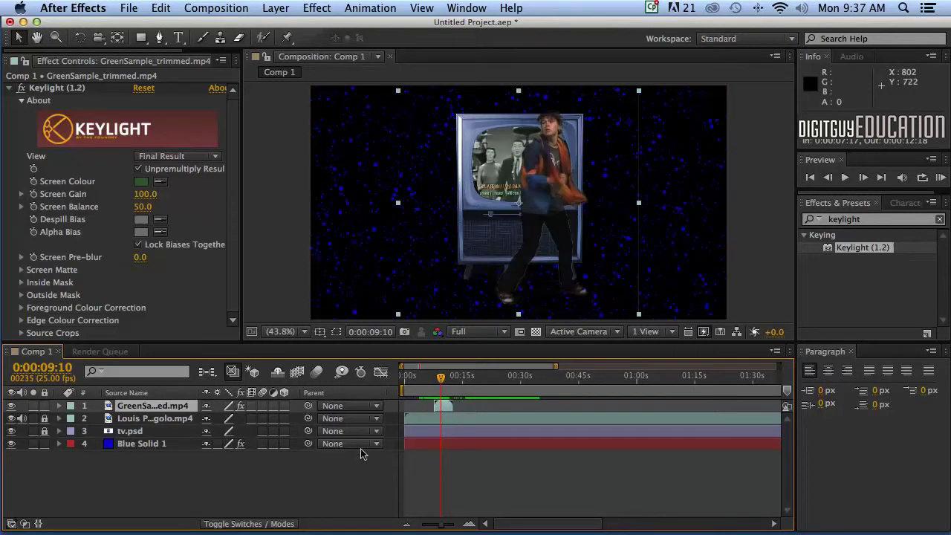
{"action": "key", "text": "i"}
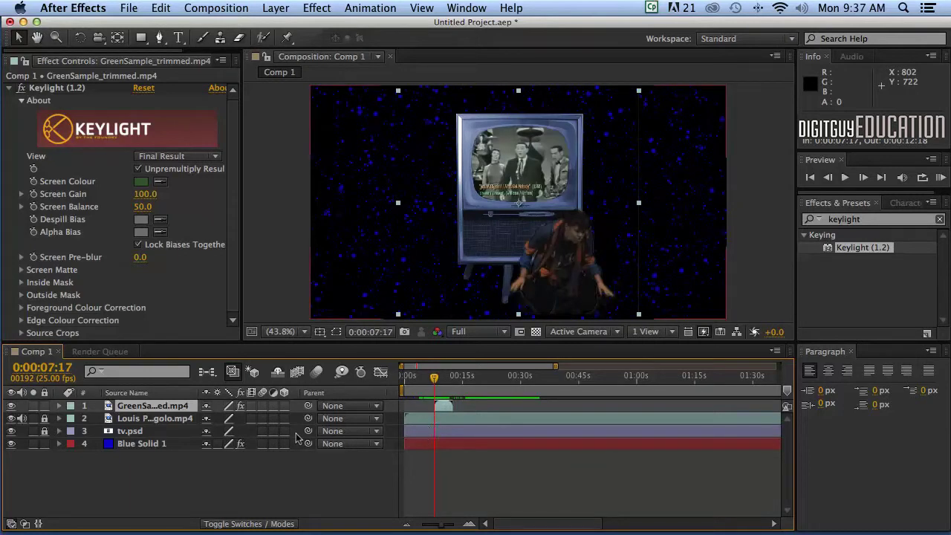
{"action": "key", "text": "t"}
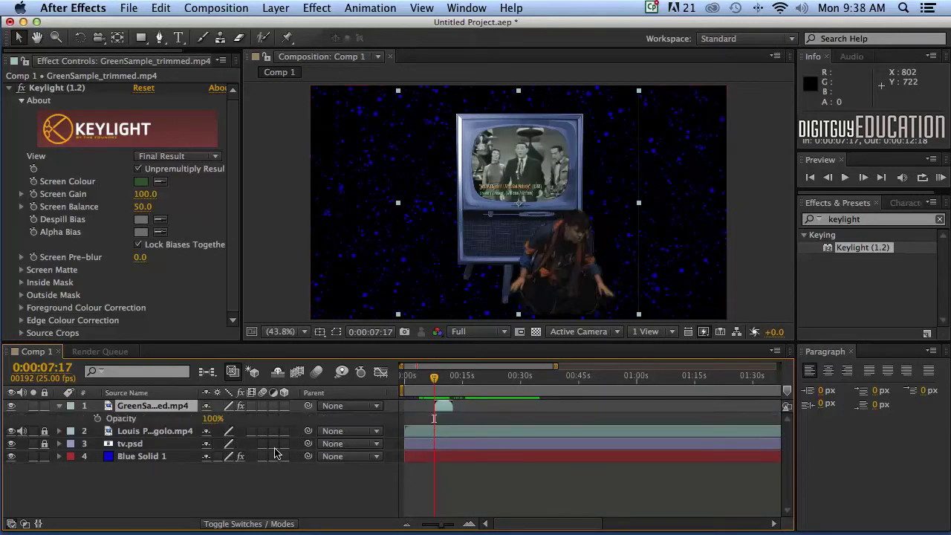
{"action": "left_click", "coordinate": [96, 418]}
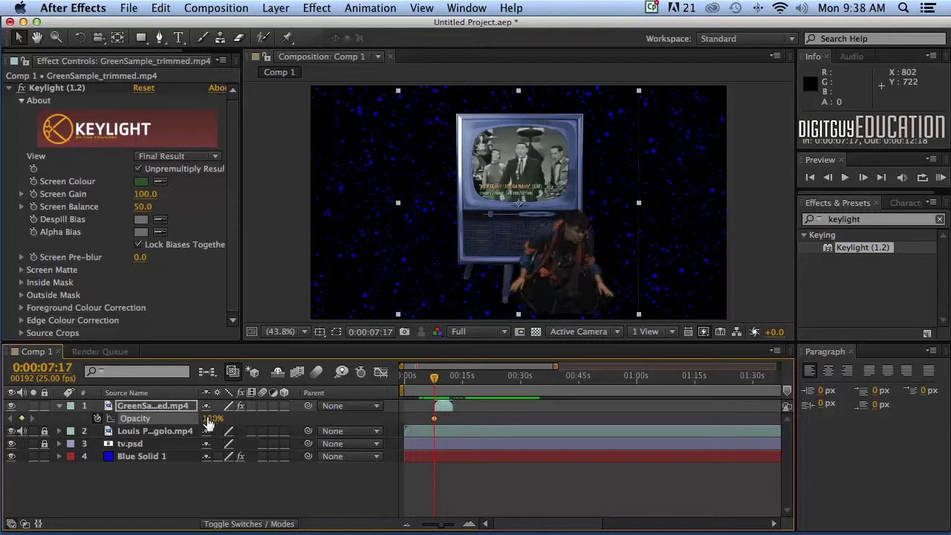
{"action": "left_click_drag", "start_coordinate": [211, 419], "coordinate": [171, 419]}
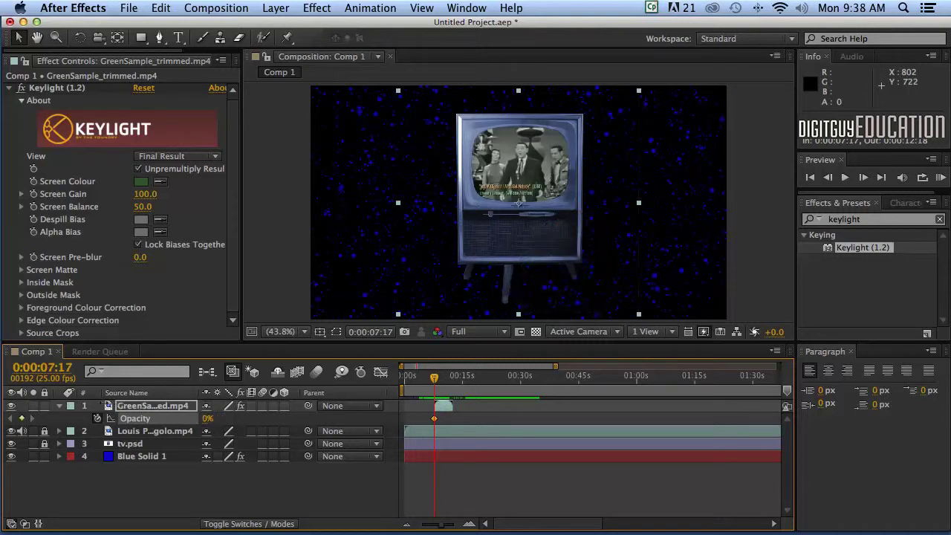
- Keyframe the GreenSample_trimmed.mp4 layer's opacity at 100% at 0:00:08:06 and play back the fade-in
{"action": "left_click_drag", "start_coordinate": [434, 378], "coordinate": [437, 377]}
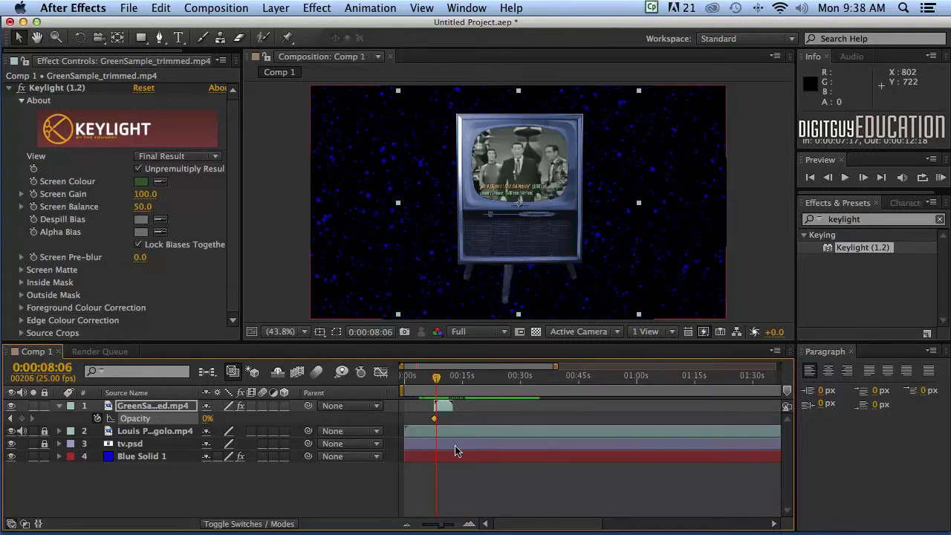
{"action": "left_click_drag", "start_coordinate": [205, 419], "coordinate": [338, 421]}
{"action": "left_click", "coordinate": [431, 377]}
{"action": "key", "text": "space"}
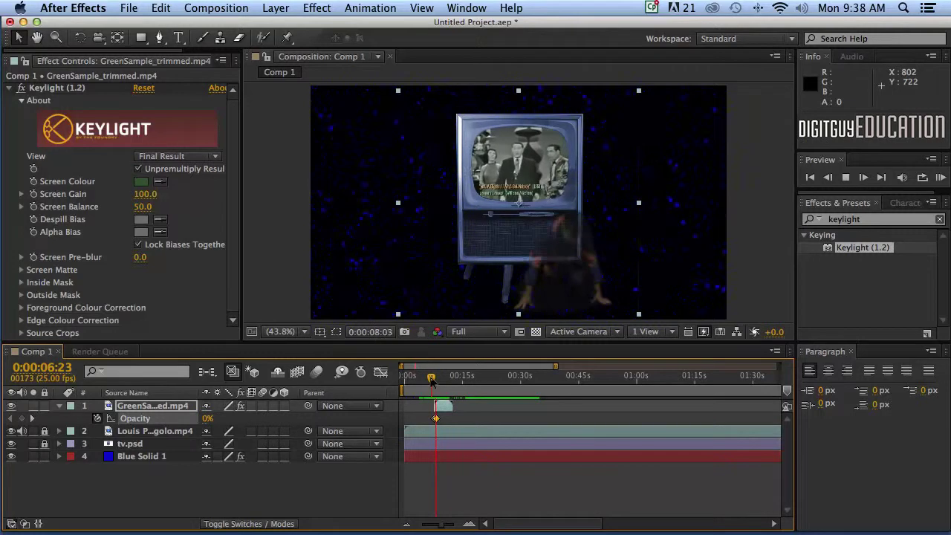
{"action": "key", "text": "space"}
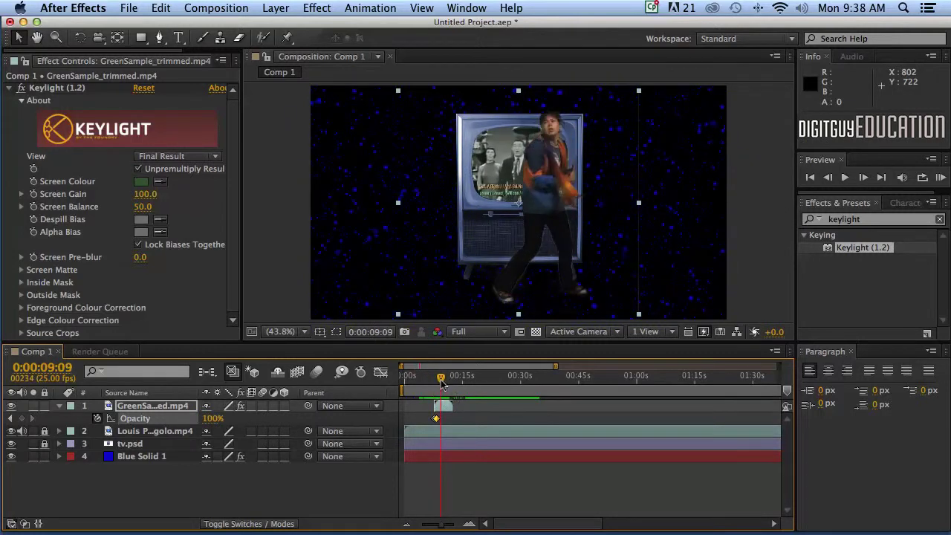
- Add a 100% opacity keyframe to the GreenSample_trimmed.mp4 layer at 0:00:11:23, shortly before the clip ends
{"action": "left_click_drag", "start_coordinate": [440, 379], "coordinate": [451, 378]}
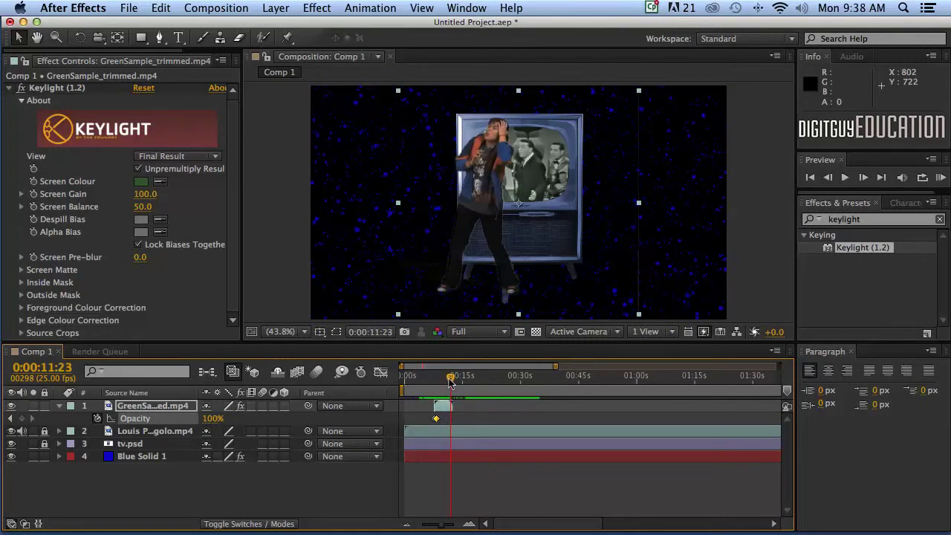
{"action": "left_click_drag", "start_coordinate": [451, 379], "coordinate": [444, 423]}
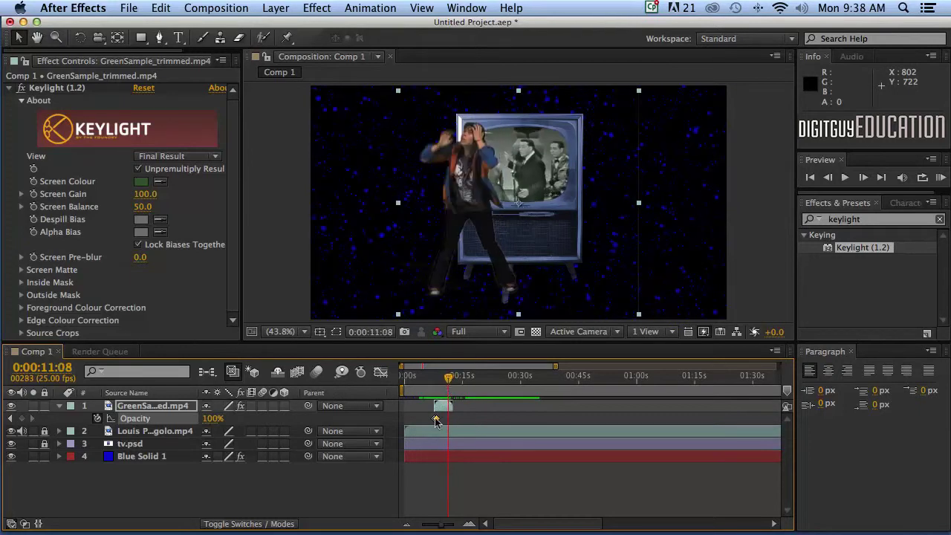
{"action": "left_click", "coordinate": [445, 377]}
{"action": "left_click_drag", "start_coordinate": [445, 377], "coordinate": [447, 376]}
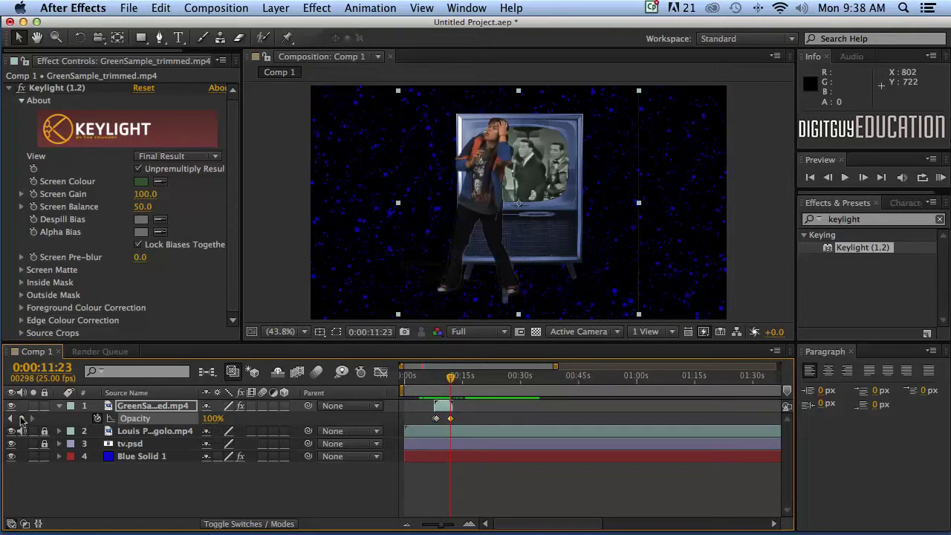
{"action": "left_click", "coordinate": [436, 418]}
{"action": "left_click", "coordinate": [450, 420]}
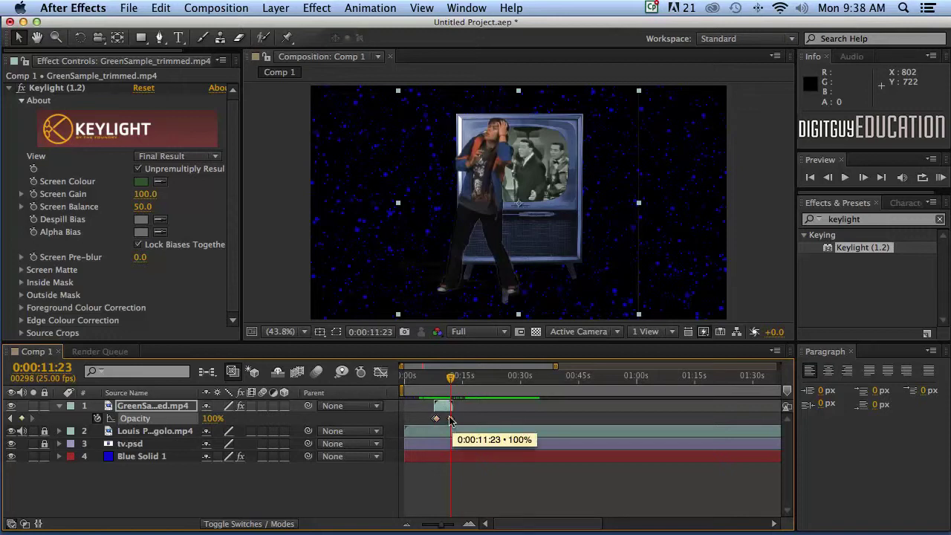
{"action": "left_click", "coordinate": [449, 419]}
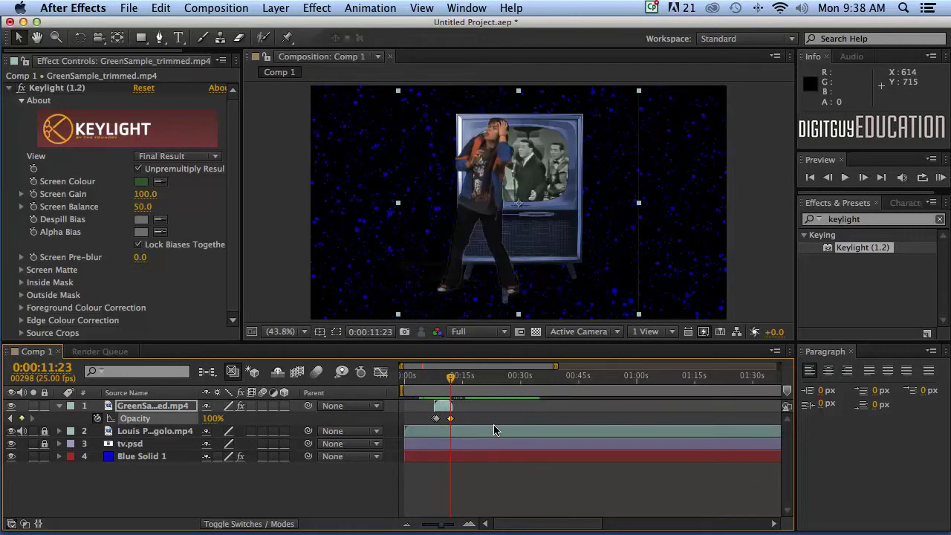
- Fade the GreenSample_trimmed.mp4 layer out to 0% opacity at 0:00:12:18 and return the playhead to 0:00:09:01
{"action": "key", "text": "space"}
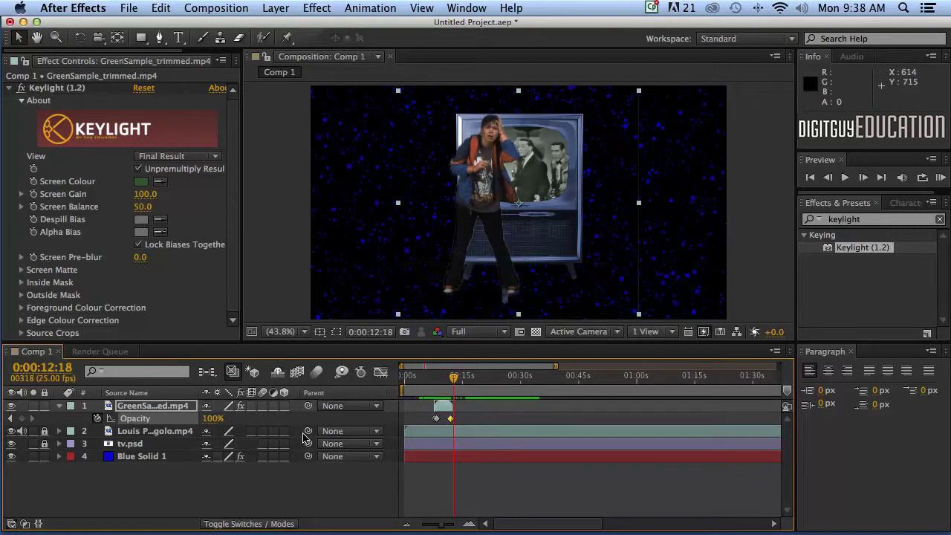
{"action": "left_click_drag", "start_coordinate": [211, 418], "coordinate": [125, 407]}
{"action": "mouse_move", "coordinate": [454, 376]}
{"action": "left_mouse_down"}
{"action": "mouse_move", "coordinate": [421, 376]}
{"action": "mouse_move", "coordinate": [455, 377]}
{"action": "mouse_move", "coordinate": [438, 378]}
{"action": "left_mouse_up"}
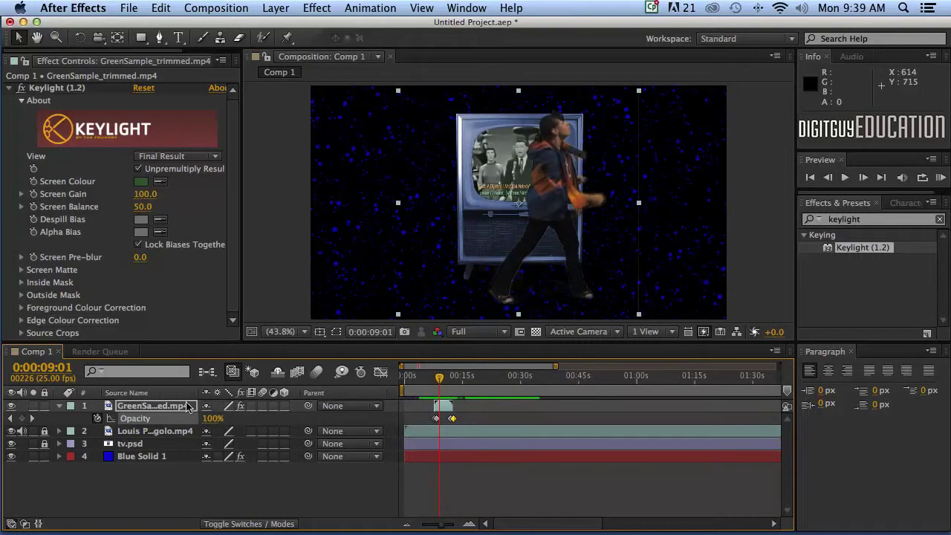
- Duplicate the keyed GreenSample_trimmed.mp4 layer and shift the topmost copy to start at 0:00:12:12
{"action": "left_click", "coordinate": [156, 406]}
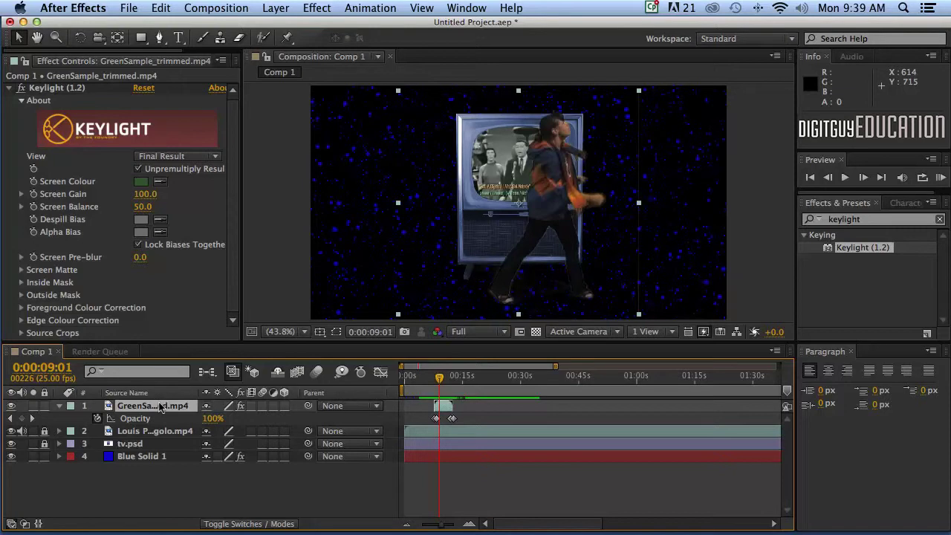
{"action": "key", "text": "super+d"}
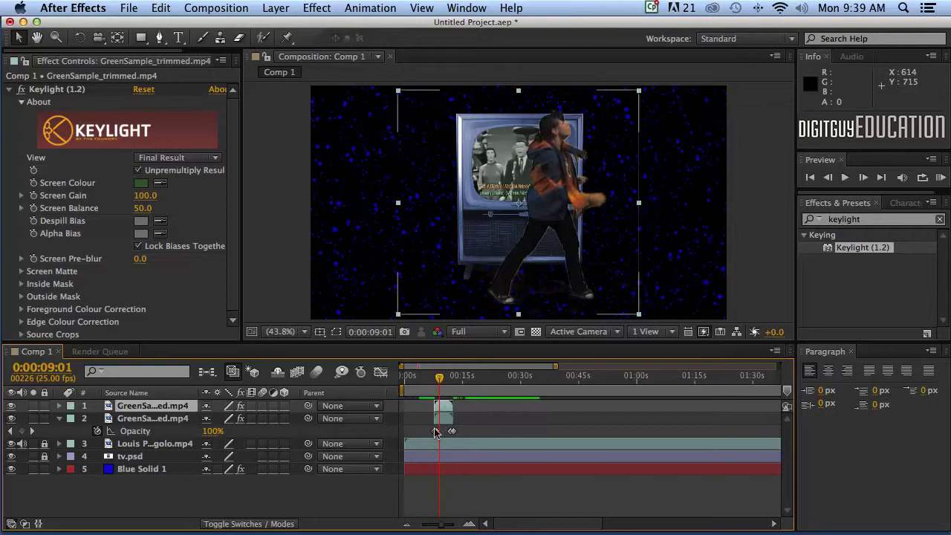
{"action": "left_click", "coordinate": [447, 407]}
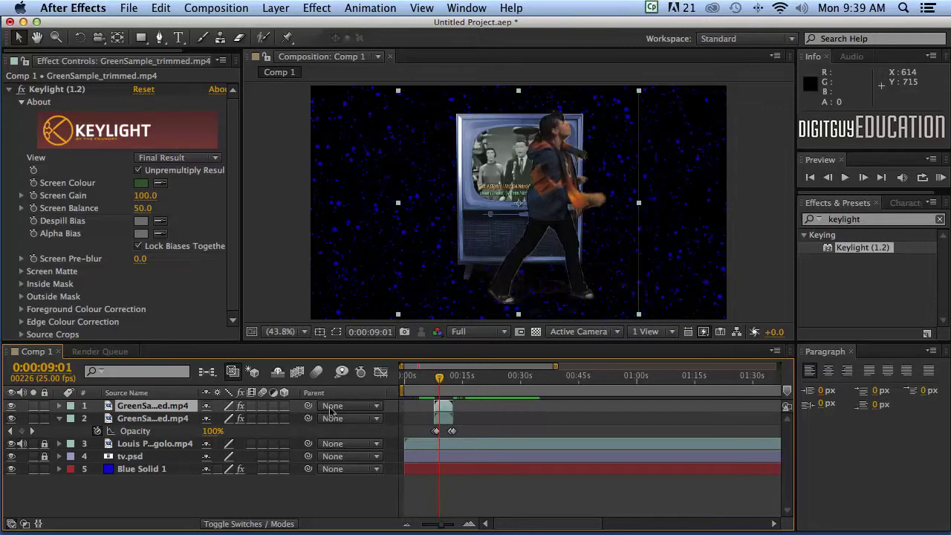
{"action": "left_click", "coordinate": [60, 419]}
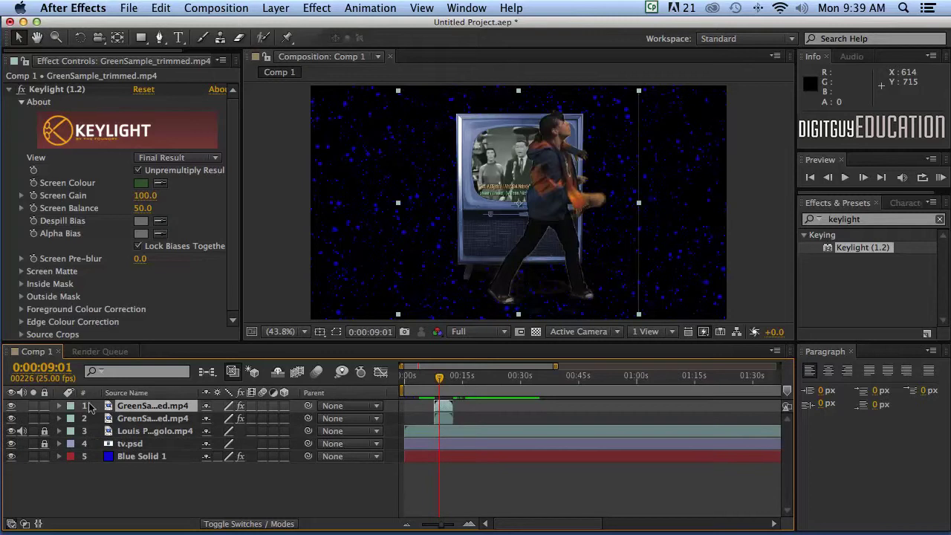
{"action": "left_click", "coordinate": [59, 405]}
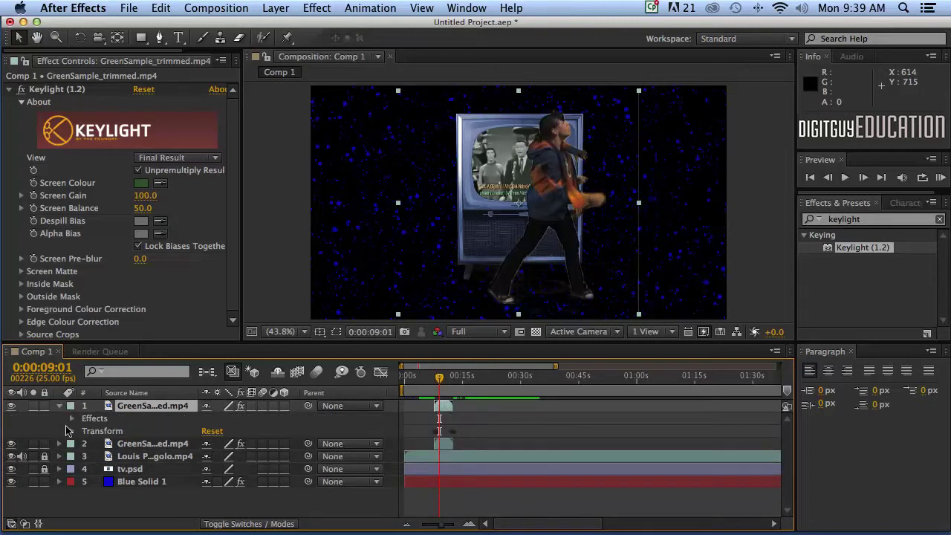
{"action": "left_click", "coordinate": [71, 431]}
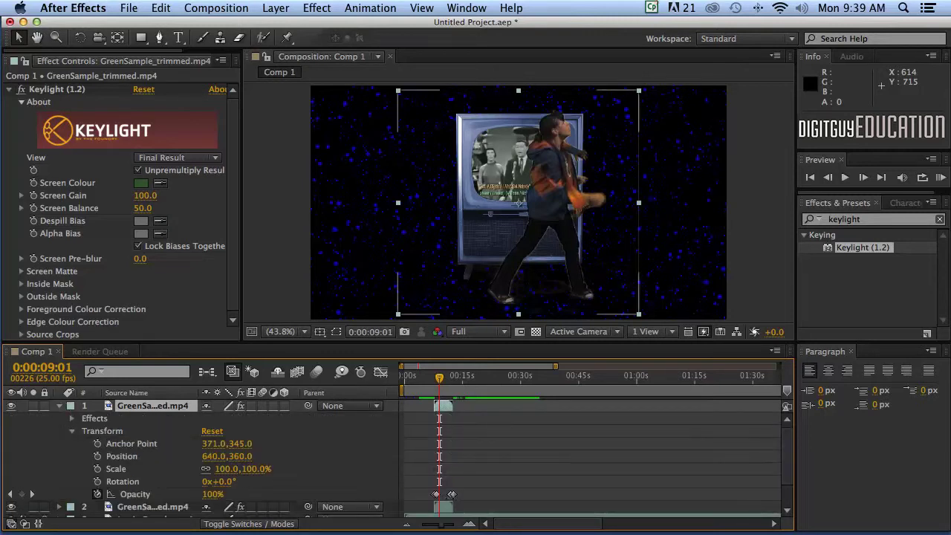
{"action": "left_click", "coordinate": [71, 430]}
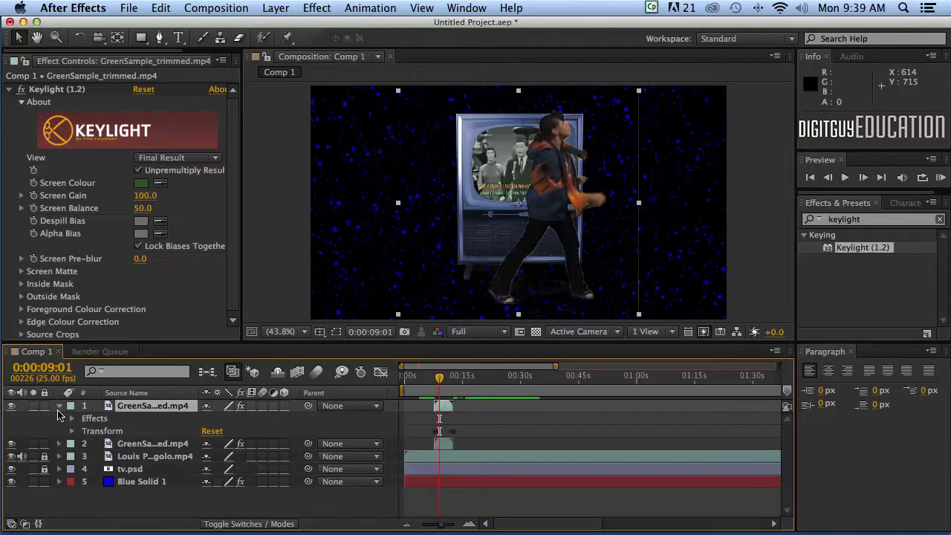
{"action": "left_click", "coordinate": [59, 406]}
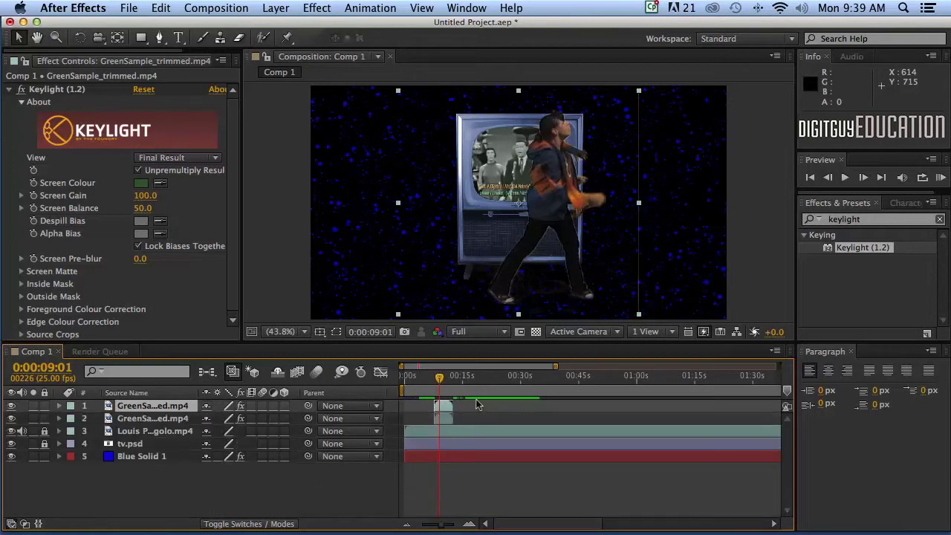
{"action": "left_click_drag", "start_coordinate": [440, 404], "coordinate": [458, 376]}
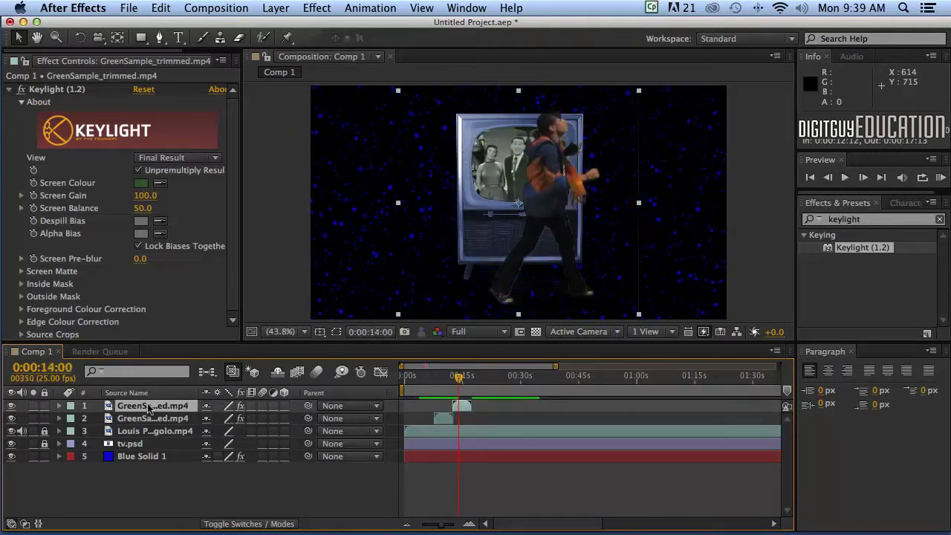
- Scale the duplicate dancer layer to 30% and position it over the right part of the television screen
{"action": "key", "text": "s"}
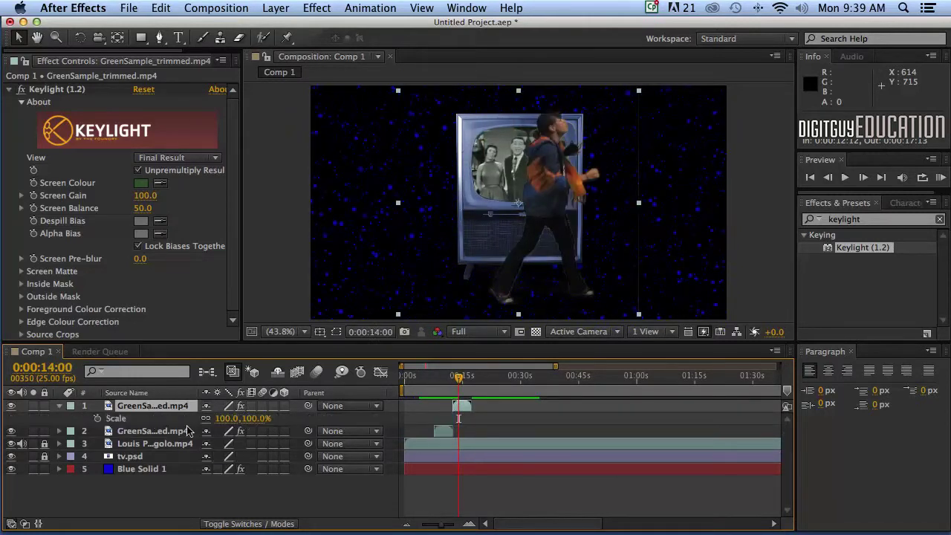
{"action": "left_click_drag", "start_coordinate": [223, 418], "coordinate": [171, 418]}
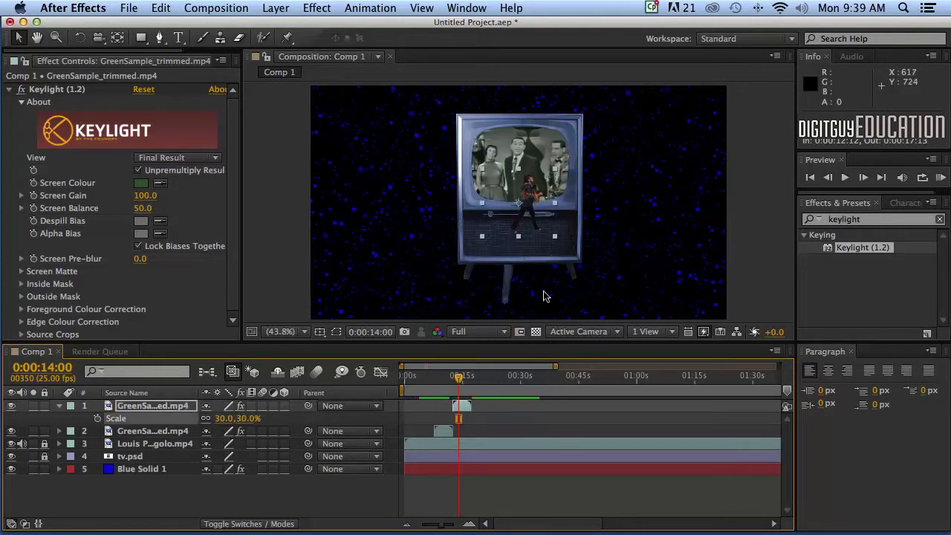
{"action": "left_click_drag", "start_coordinate": [528, 202], "coordinate": [536, 179]}
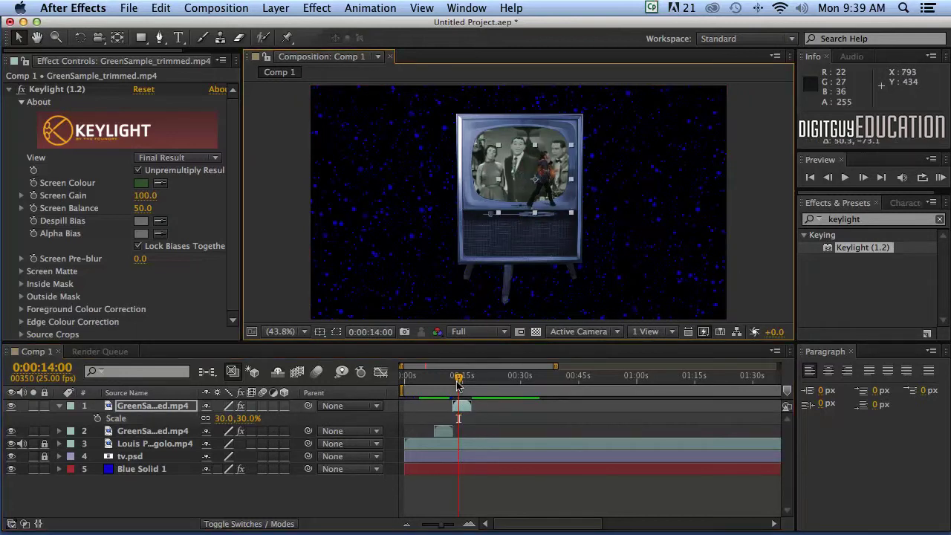
- Play the composition from 0:00:06:23 to check both dancer clips, and move the playhead to 0:00:38:20
{"action": "left_click_drag", "start_coordinate": [458, 377], "coordinate": [431, 377]}
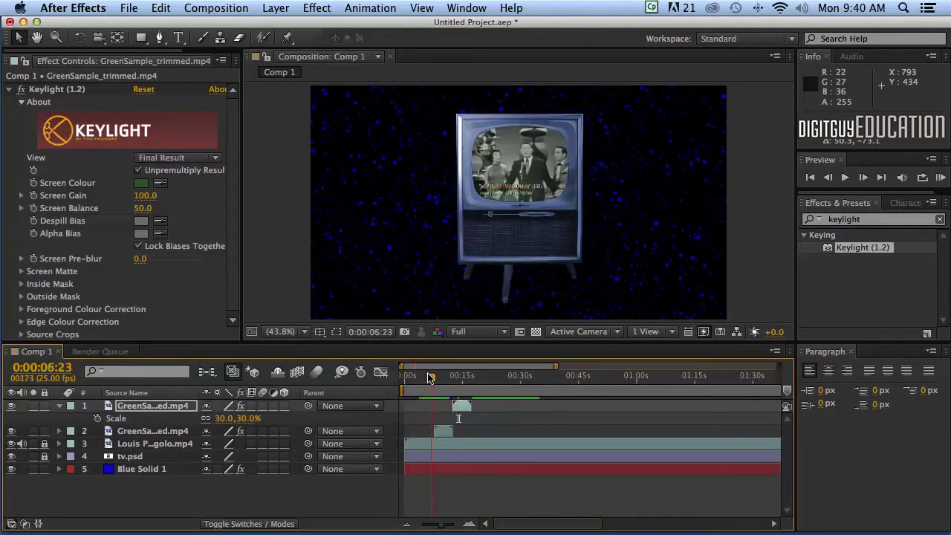
{"action": "key", "text": "space"}
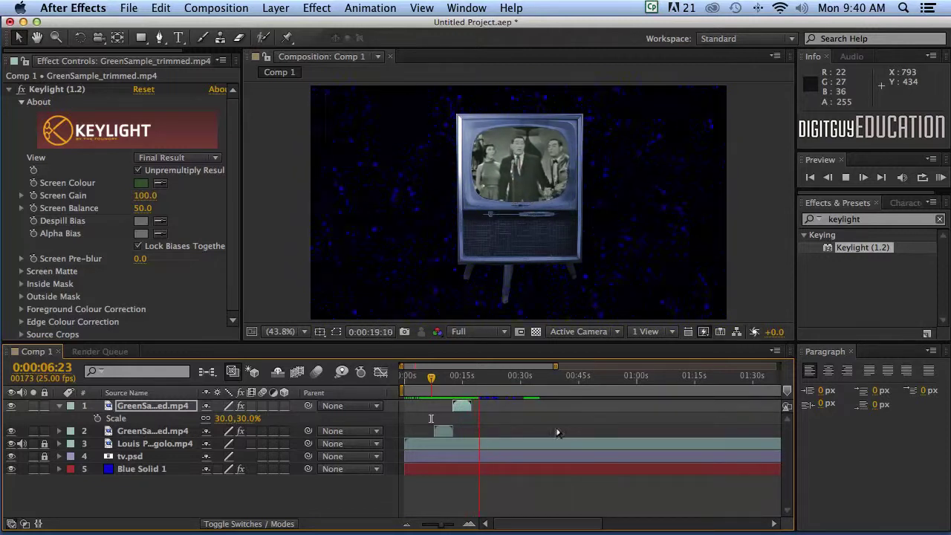
{"action": "left_click", "coordinate": [481, 378]}
{"action": "left_click_drag", "start_coordinate": [480, 379], "coordinate": [552, 390]}
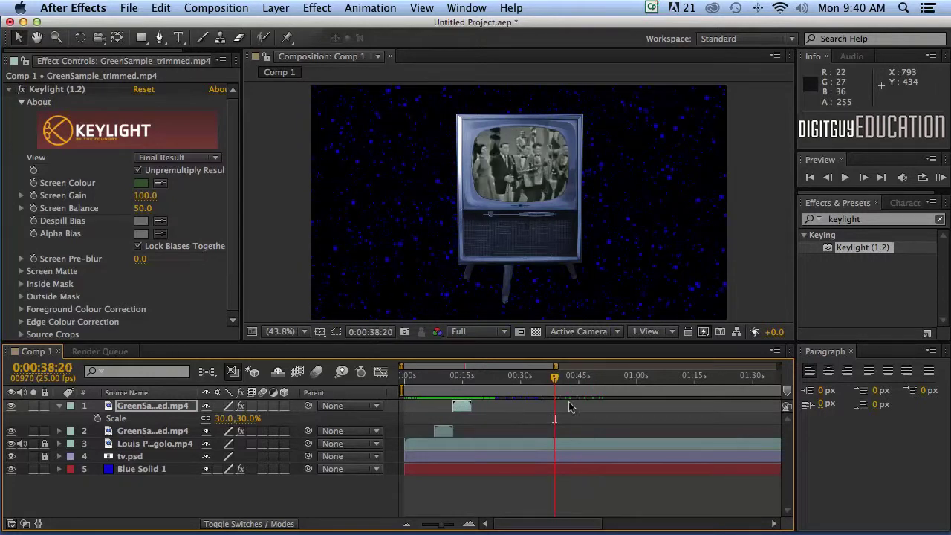
- Set the composition's work area to run from 0:00:04:20 to 0:00:20:18, and move the playhead to 0:00:06:08
{"action": "left_click_drag", "start_coordinate": [554, 376], "coordinate": [422, 377]}
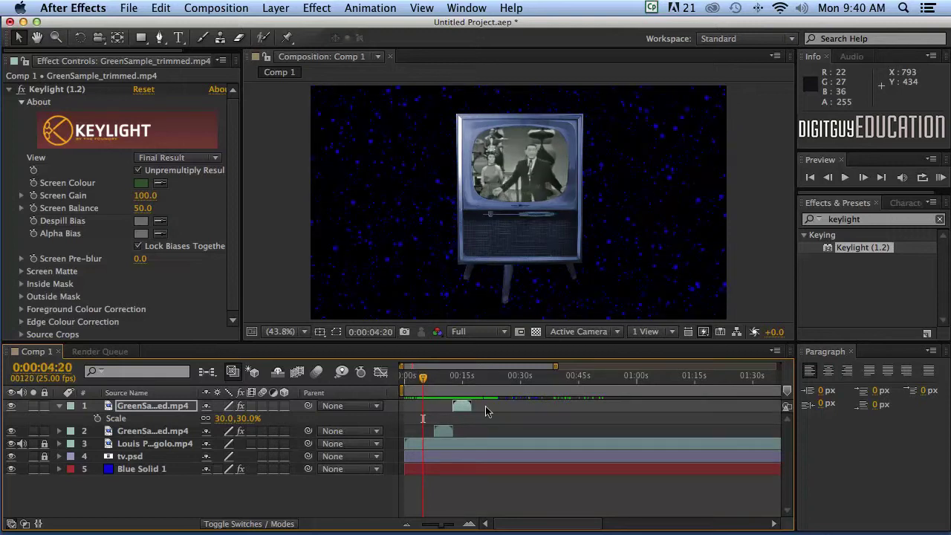
{"action": "key", "text": "b"}
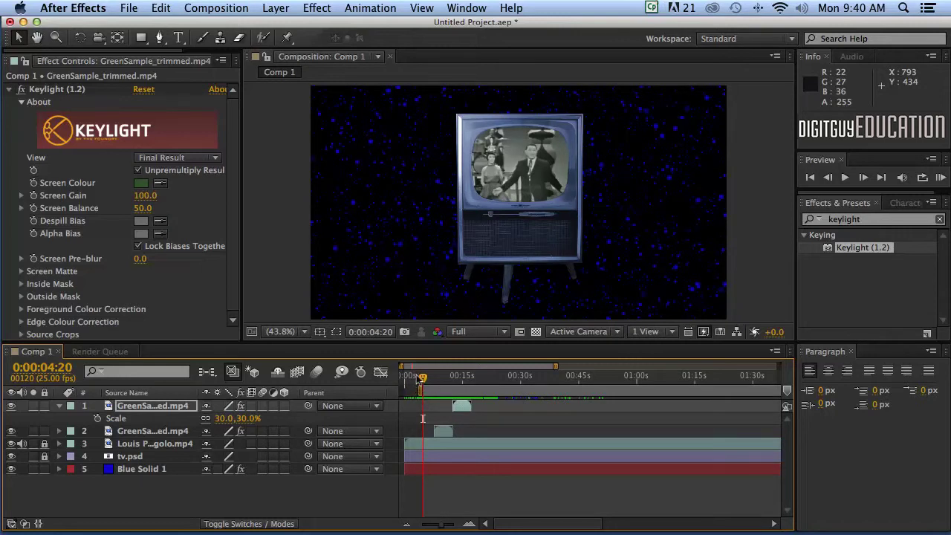
{"action": "left_click_drag", "start_coordinate": [421, 378], "coordinate": [485, 379]}
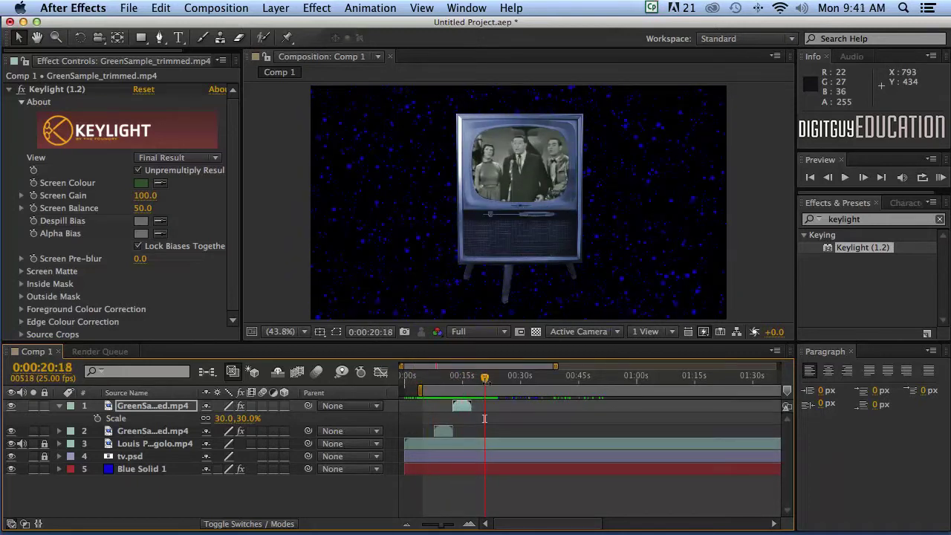
{"action": "key", "text": "n"}
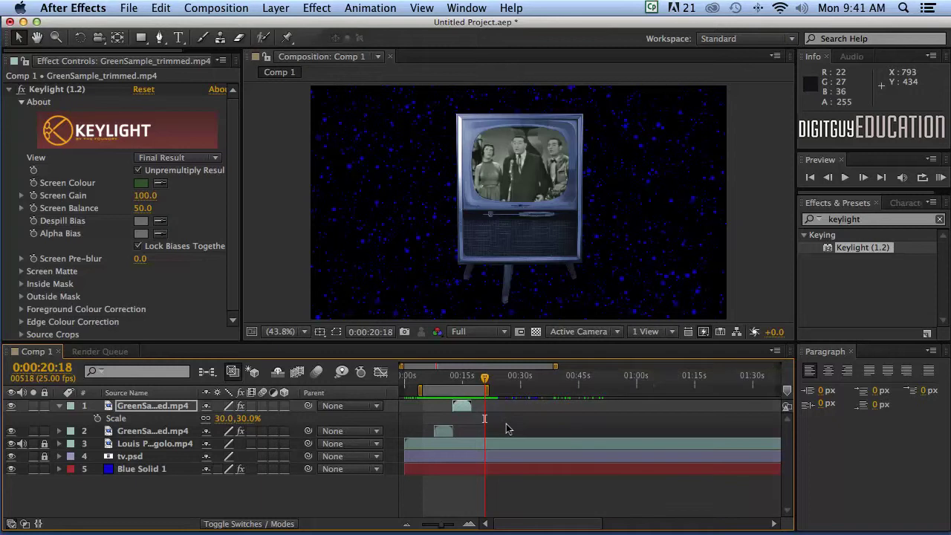
{"action": "left_click_drag", "start_coordinate": [484, 376], "coordinate": [440, 381]}
{"action": "mouse_move", "coordinate": [423, 379]}
{"action": "left_mouse_down"}
{"action": "mouse_move", "coordinate": [472, 379]}
{"action": "mouse_move", "coordinate": [429, 379]}
{"action": "left_mouse_up"}
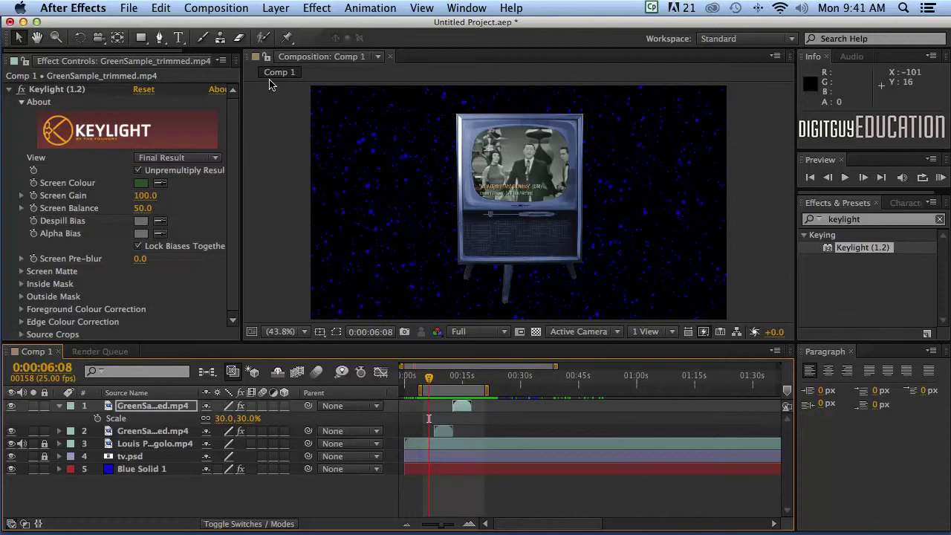
- Add Comp 1 to the render queue and set its render time span to Work Area Only
{"action": "left_click", "coordinate": [216, 8]}
{"action": "left_click", "coordinate": [239, 113]}
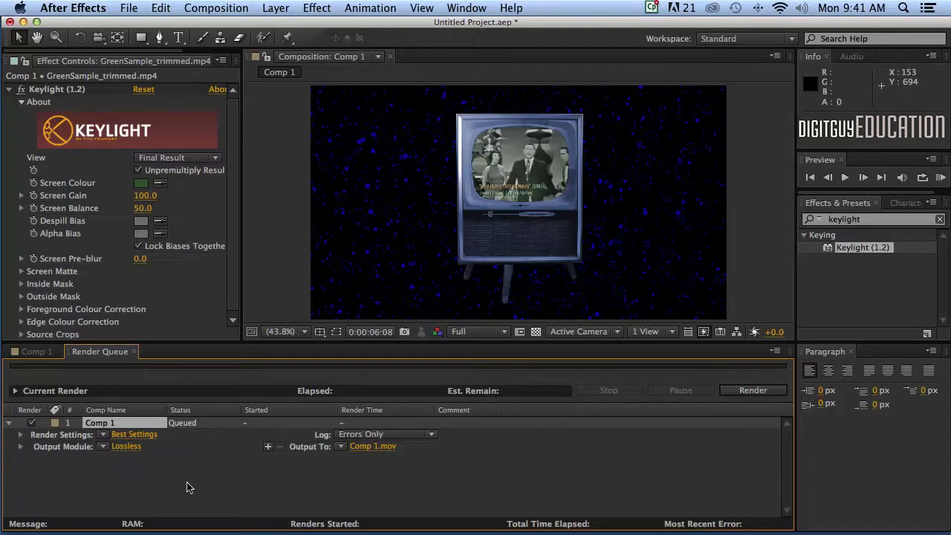
{"action": "left_click", "coordinate": [143, 435]}
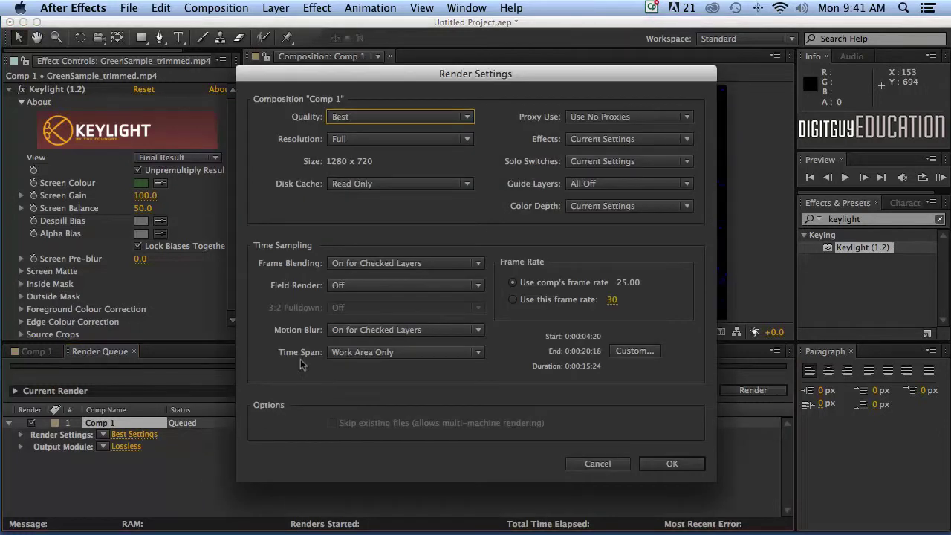
{"action": "left_click", "coordinate": [373, 352]}
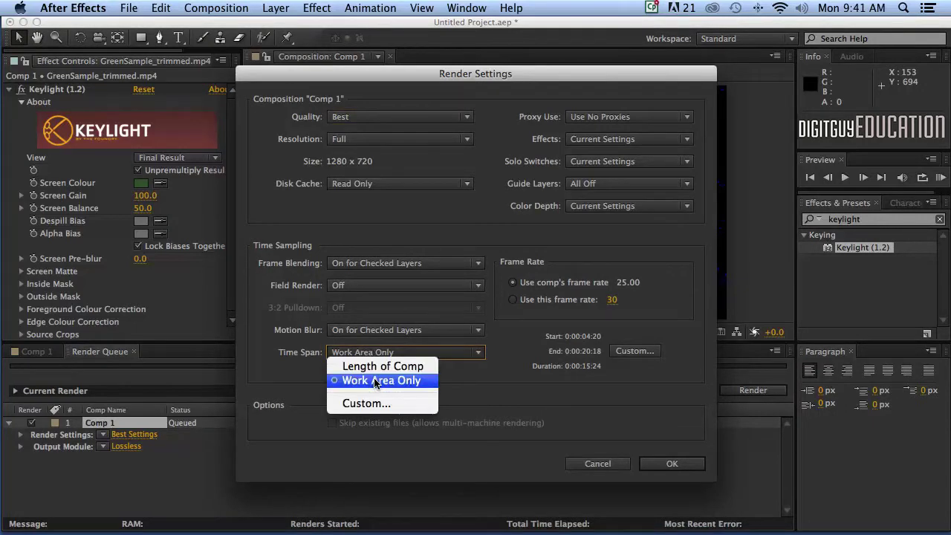
{"action": "left_click", "coordinate": [376, 382]}
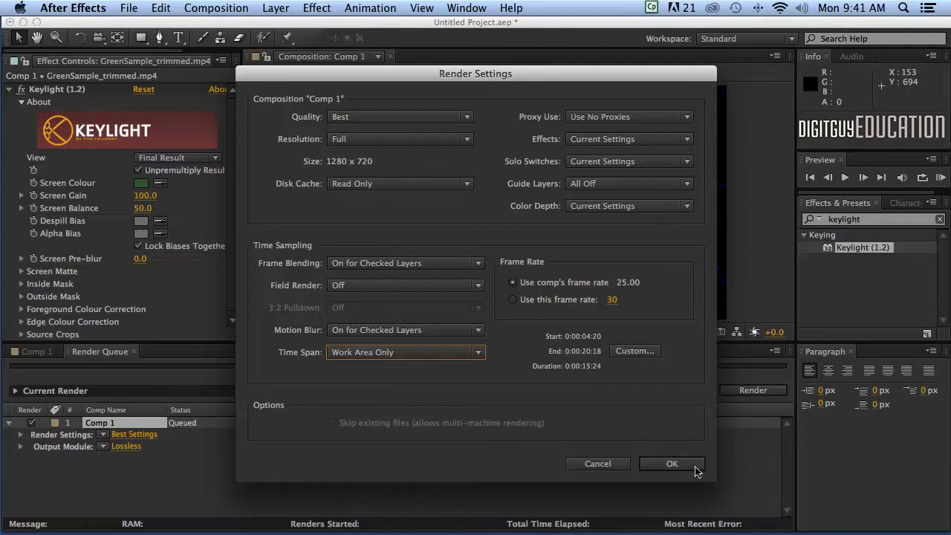
{"action": "left_click", "coordinate": [672, 464]}
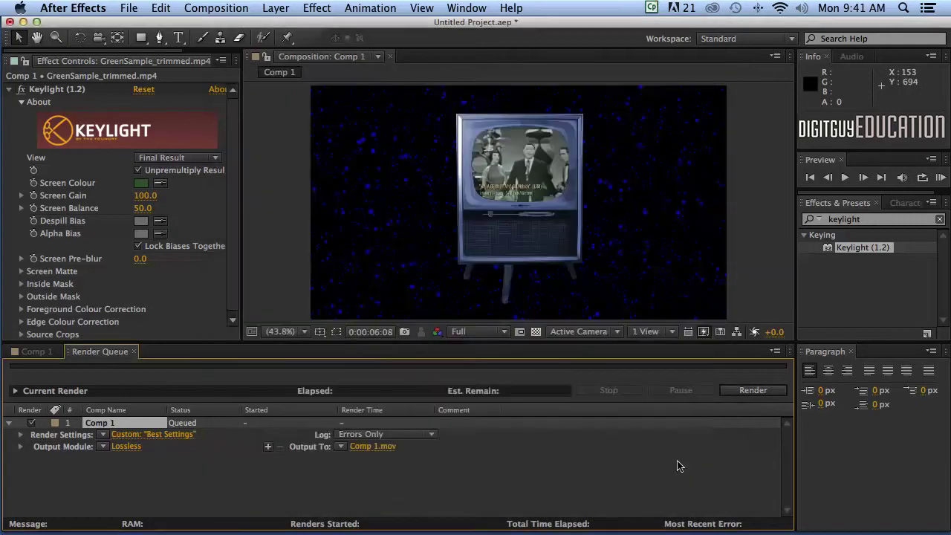
- Set the output module format of the queued Comp 1 render to H.264
{"action": "left_click", "coordinate": [124, 447]}
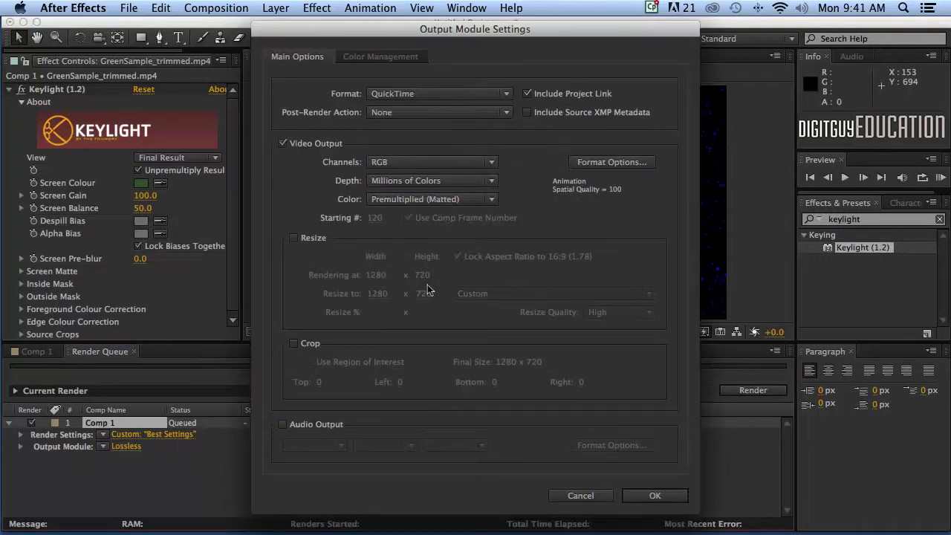
{"action": "left_click", "coordinate": [442, 95]}
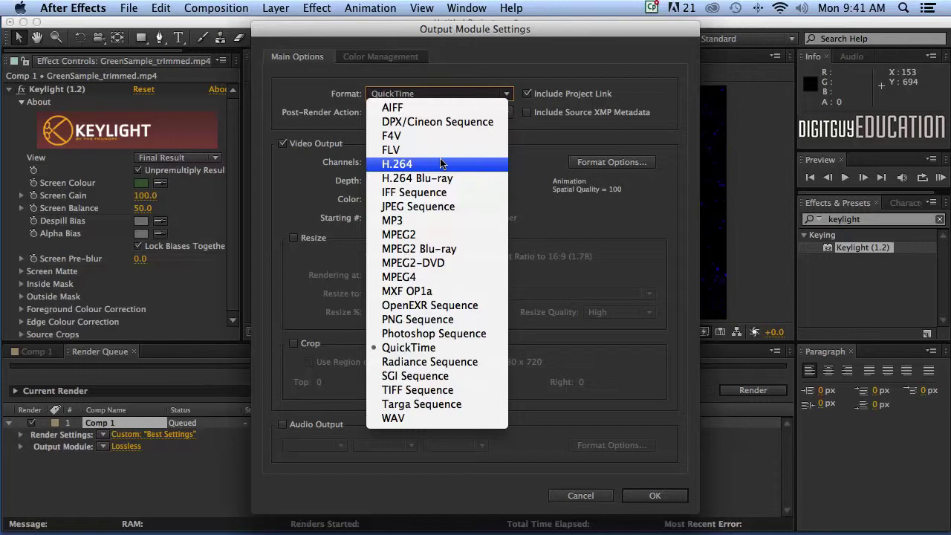
{"action": "key", "text": "Escape"}
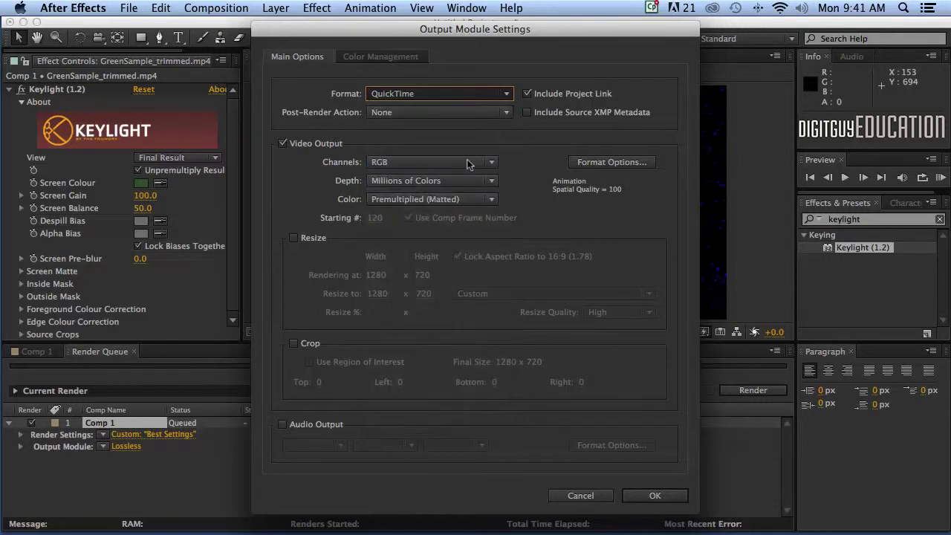
{"action": "left_click", "coordinate": [405, 94]}
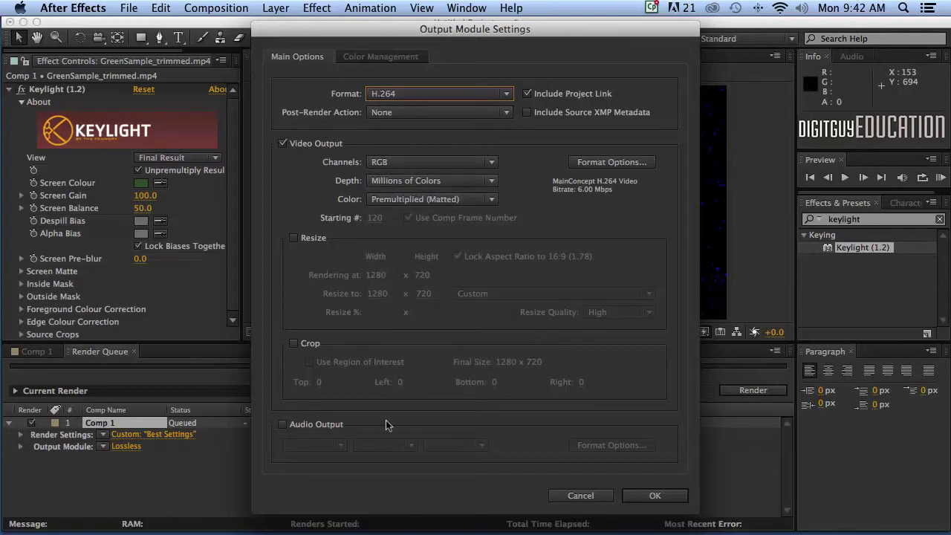
- Enable audio output for the render at 44.100 kHz and accept the output module settings
{"action": "left_click", "coordinate": [280, 426]}
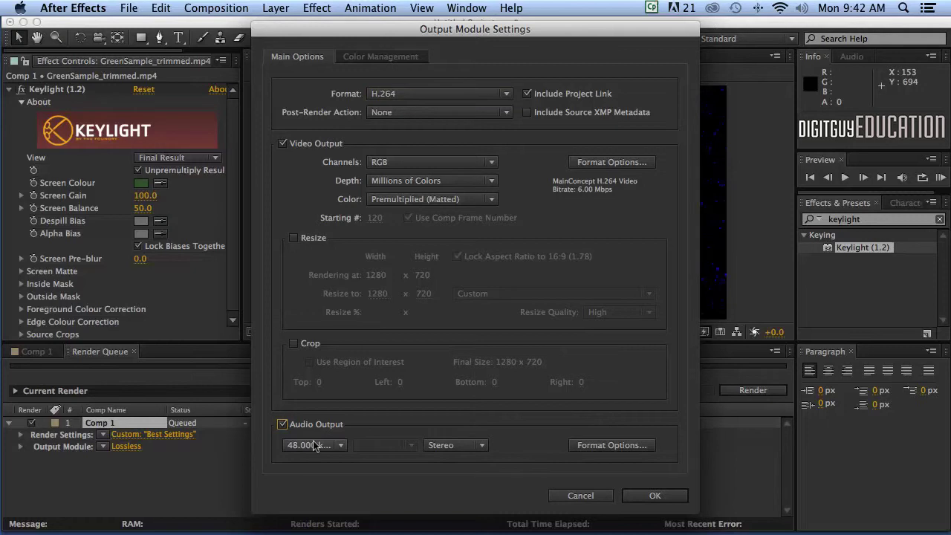
{"action": "left_click", "coordinate": [314, 445]}
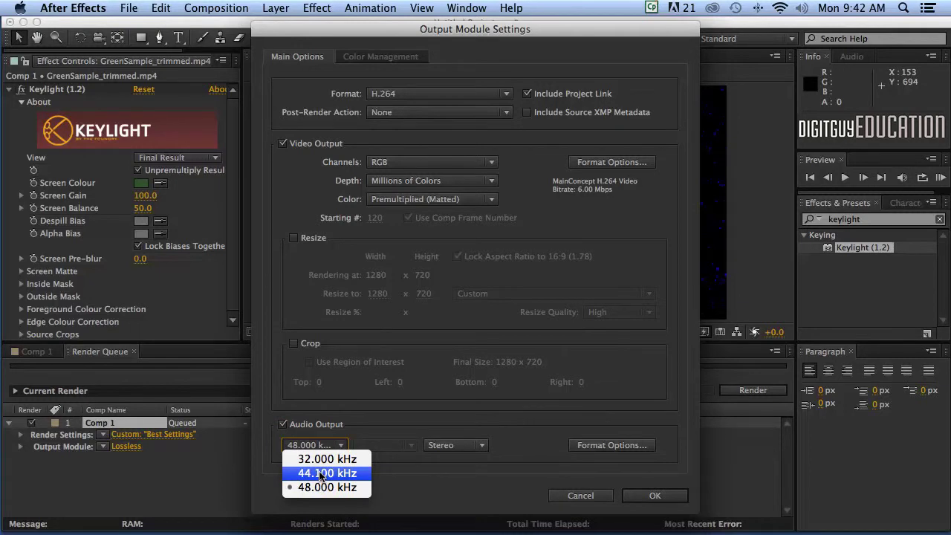
{"action": "left_click", "coordinate": [319, 472]}
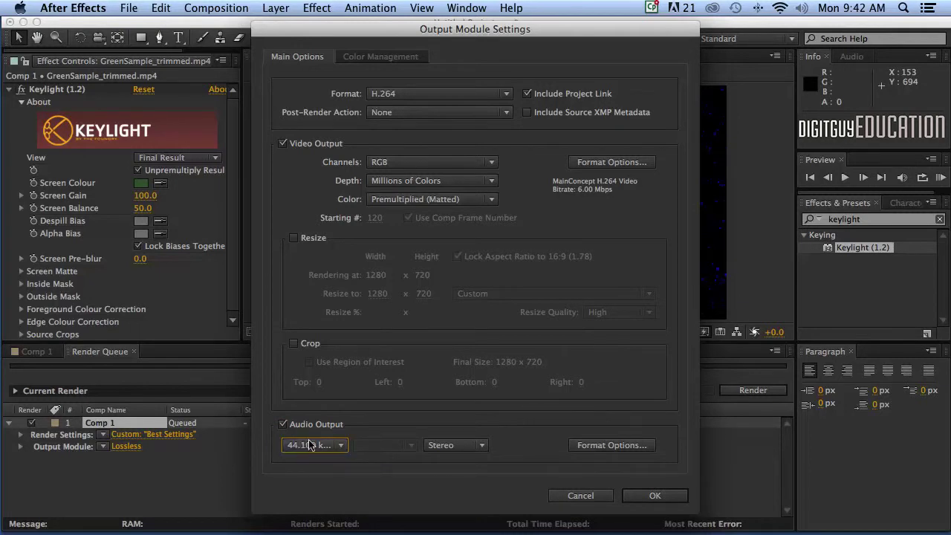
{"action": "left_click", "coordinate": [309, 446]}
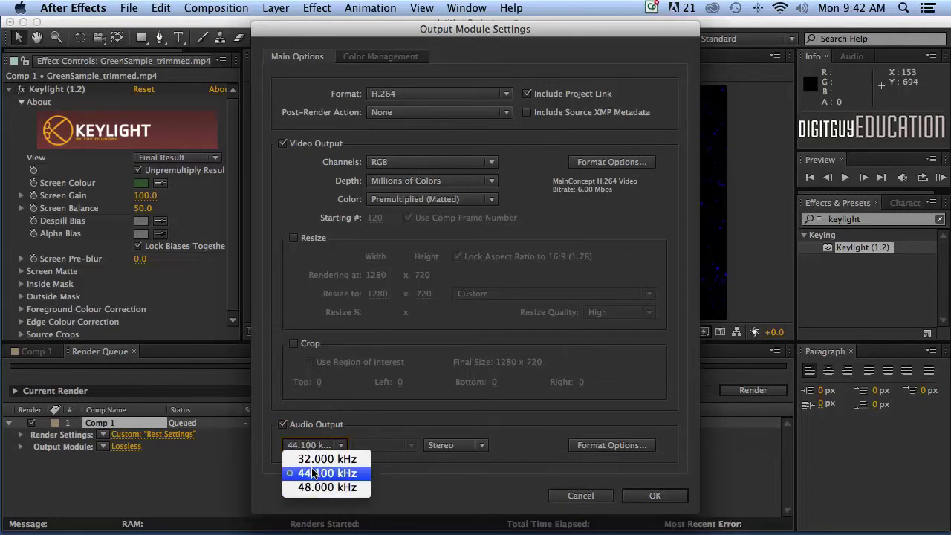
{"action": "left_click", "coordinate": [311, 469]}
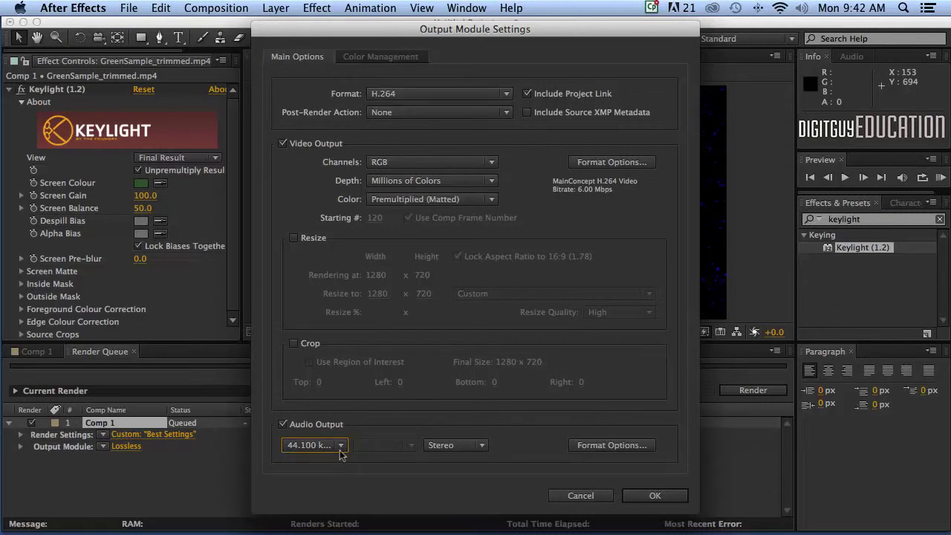
{"action": "left_click", "coordinate": [656, 496]}
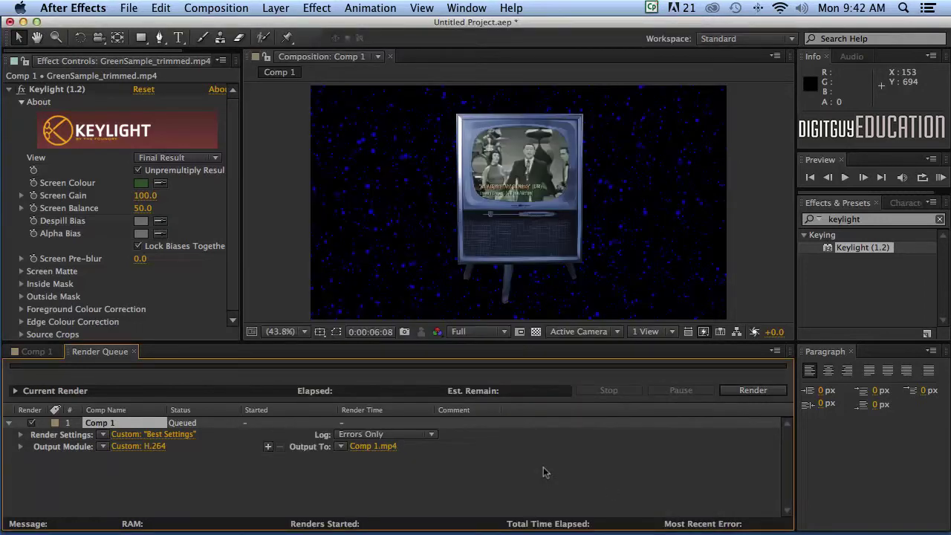
- Name the output movie "louis in space" in the "ex 2 video in place" folder and start the render
{"action": "left_click", "coordinate": [373, 443]}
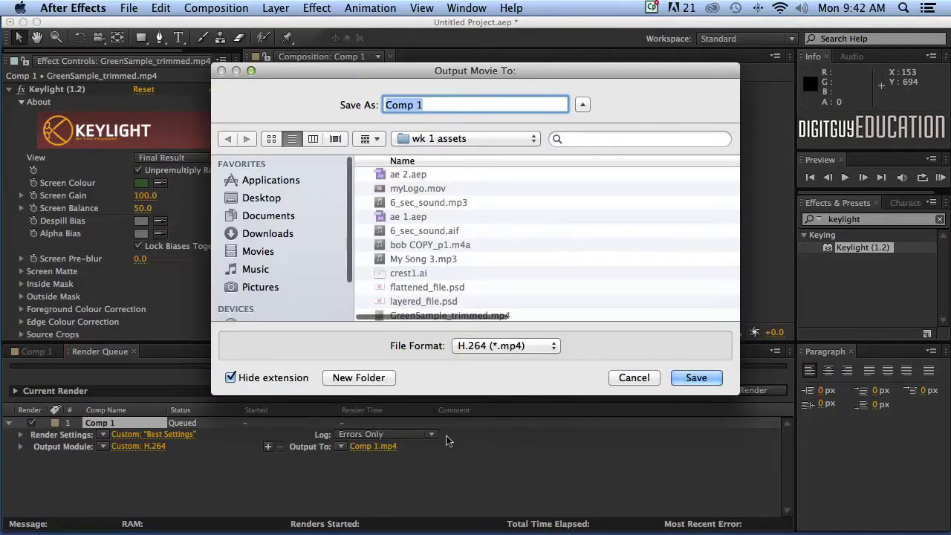
{"action": "left_click", "coordinate": [425, 139]}
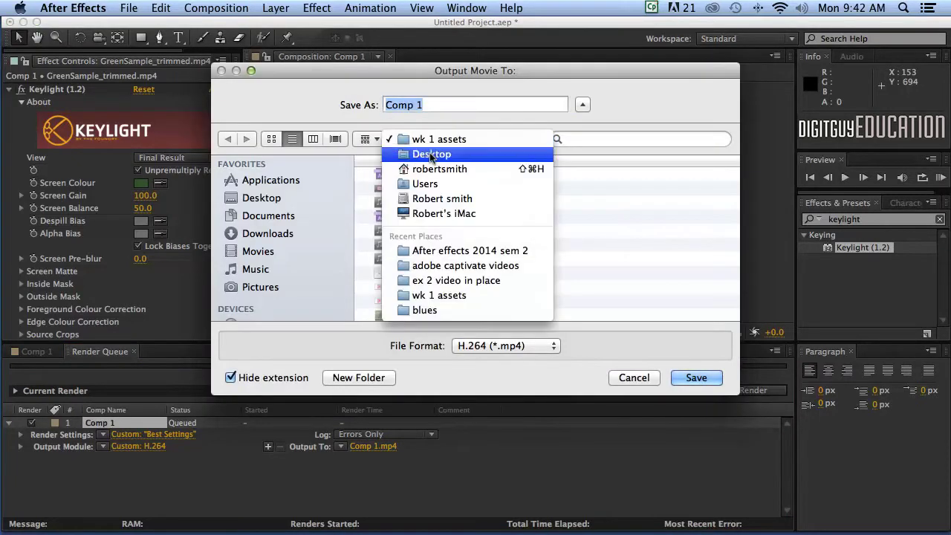
{"action": "left_click", "coordinate": [451, 280]}
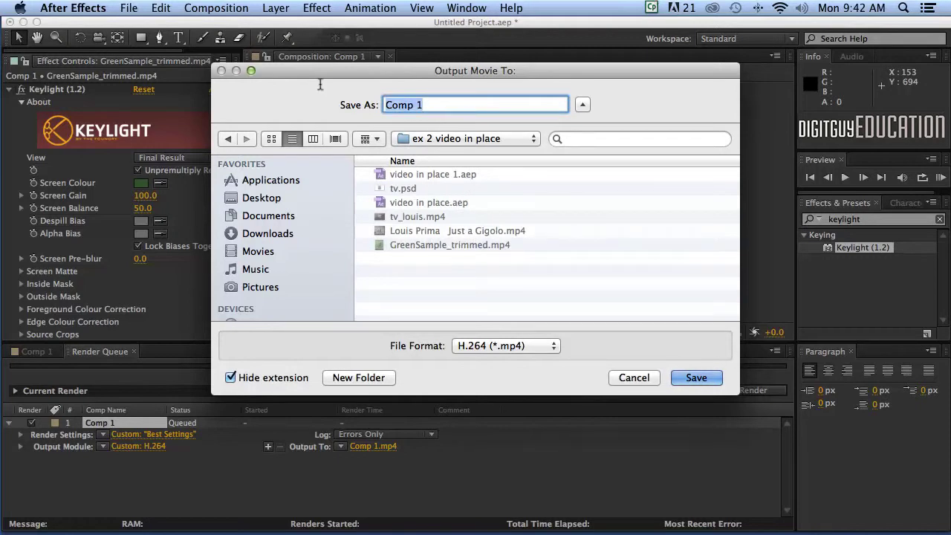
{"action": "type", "text": "louis in space"}
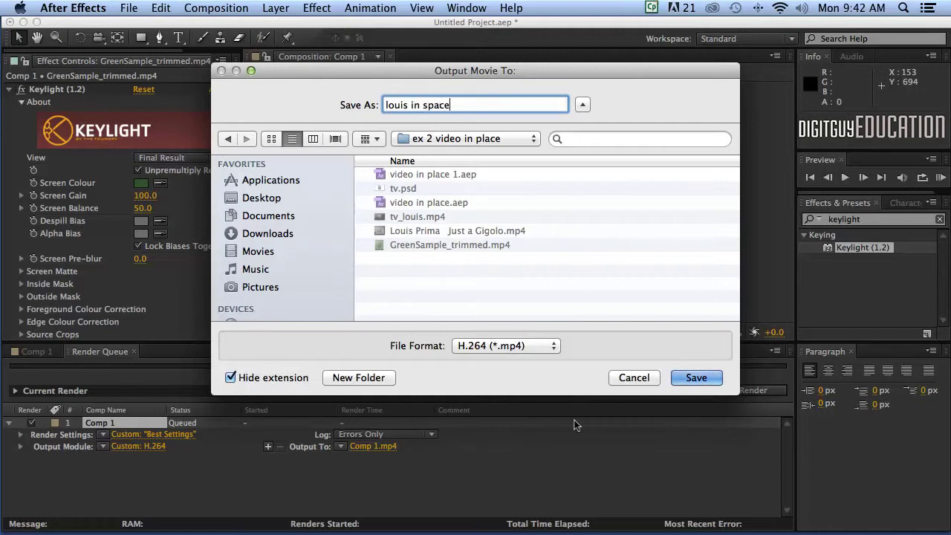
{"action": "left_click", "coordinate": [696, 378]}
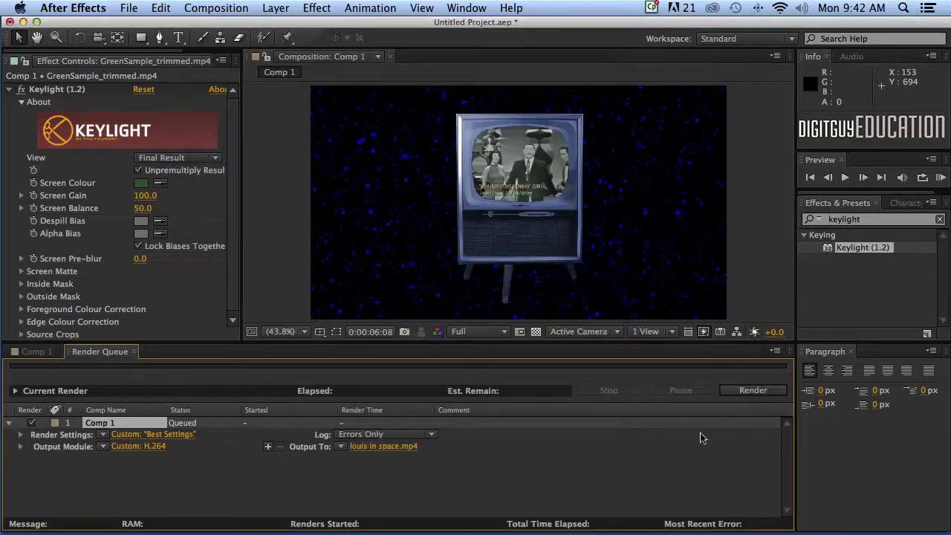
{"action": "left_click", "coordinate": [752, 390]}
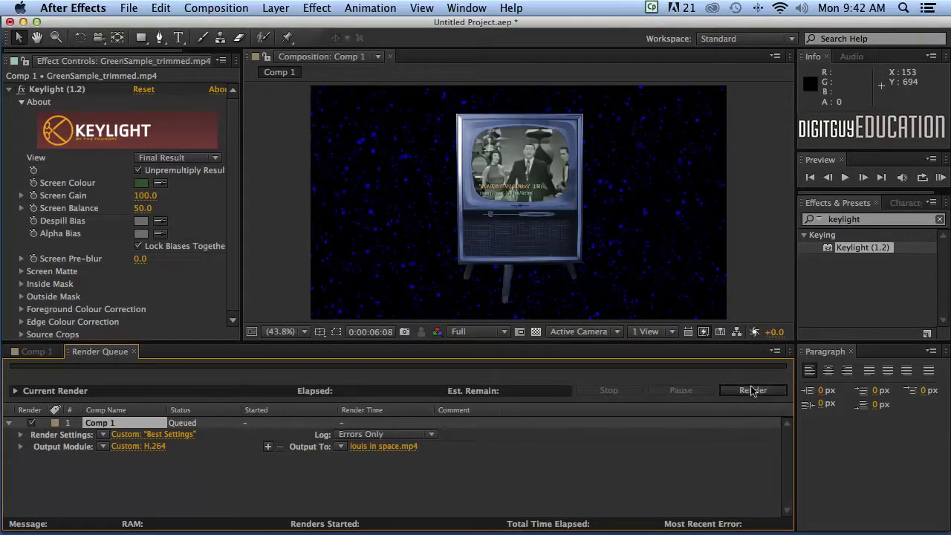